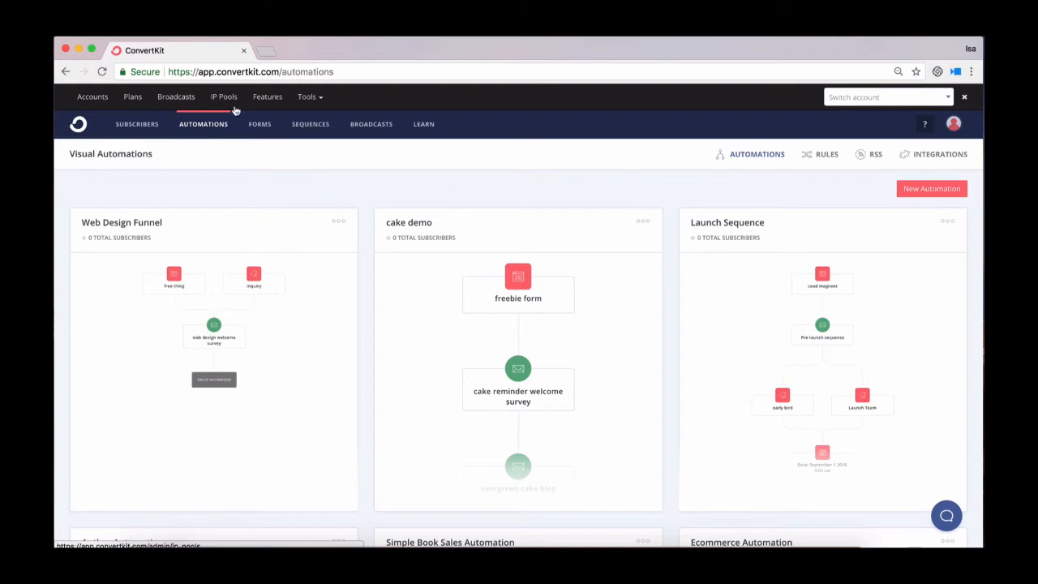
Step: Create a new visual automation and begin its entry event with the Joins a form type
click(922, 192)
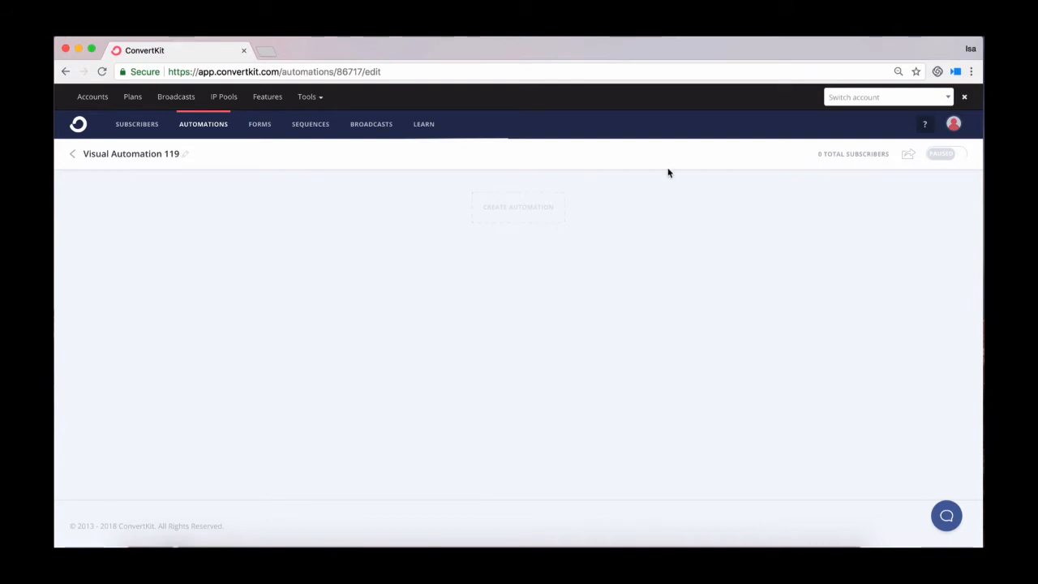
click(498, 209)
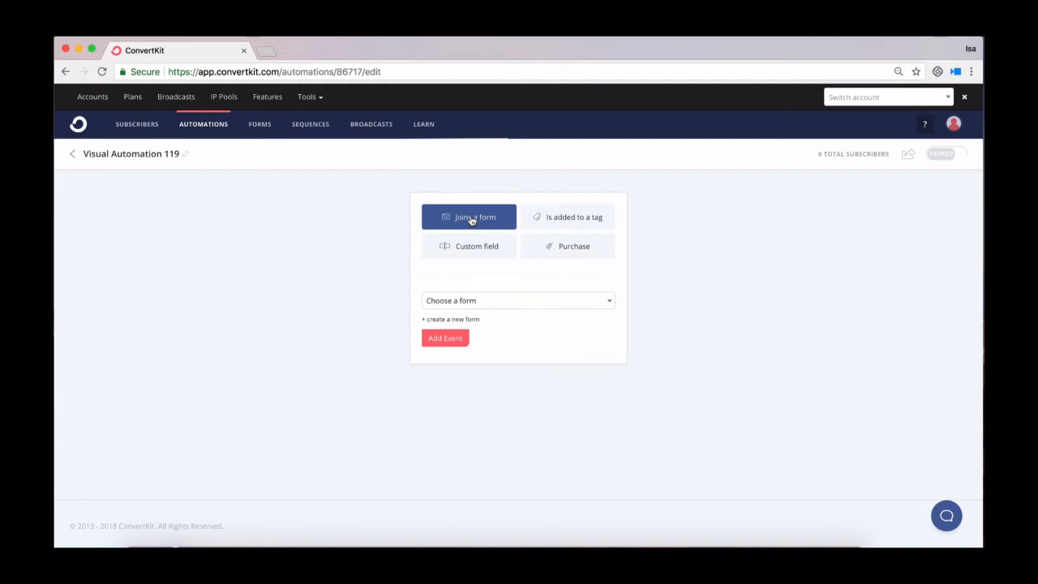
click(481, 303)
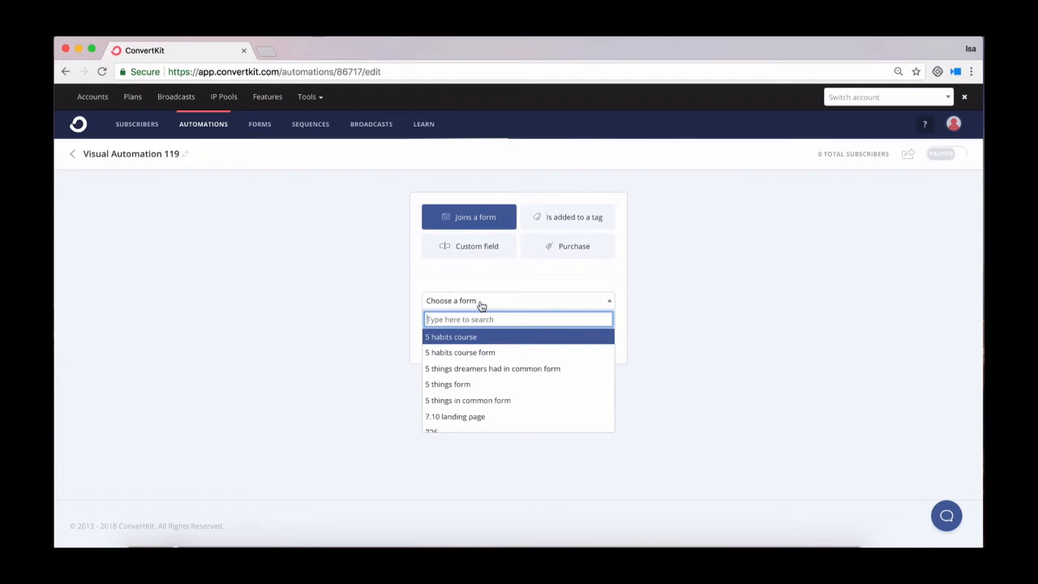
click(620, 287)
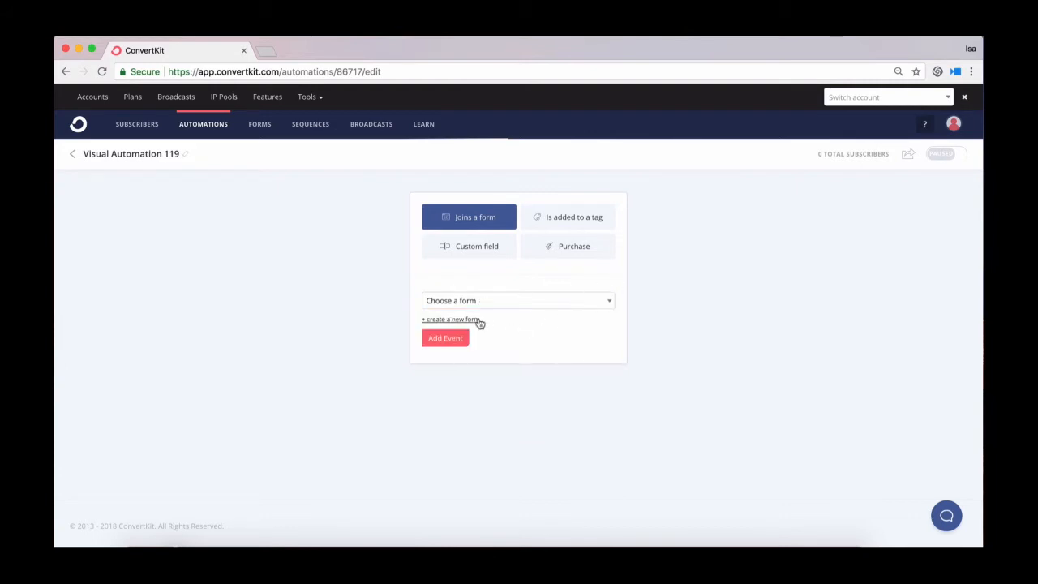
Step: Create a new landing page from the Profile template as the entry event and save it with its default content
click(467, 319)
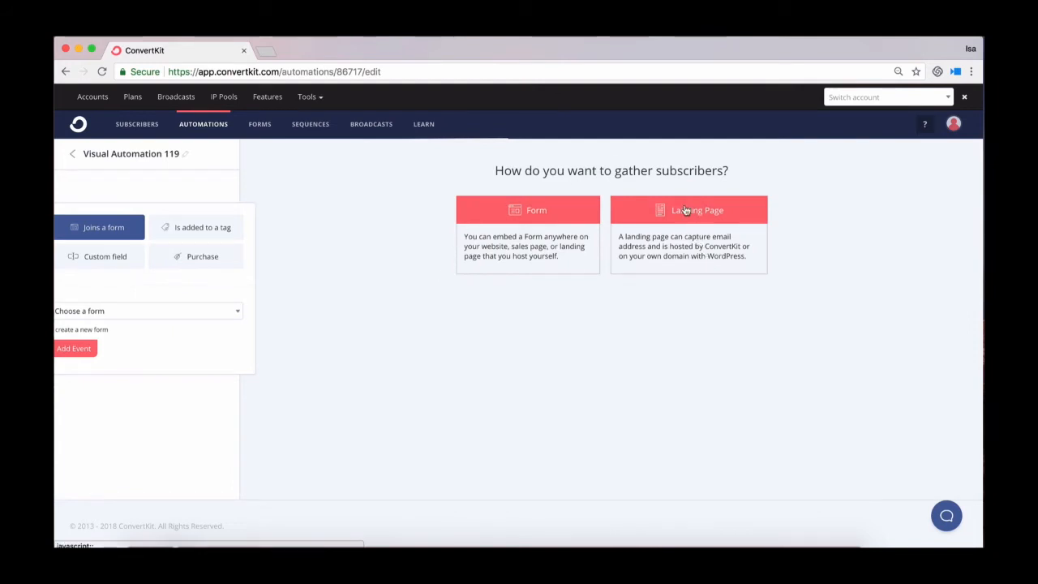
click(686, 209)
click(439, 344)
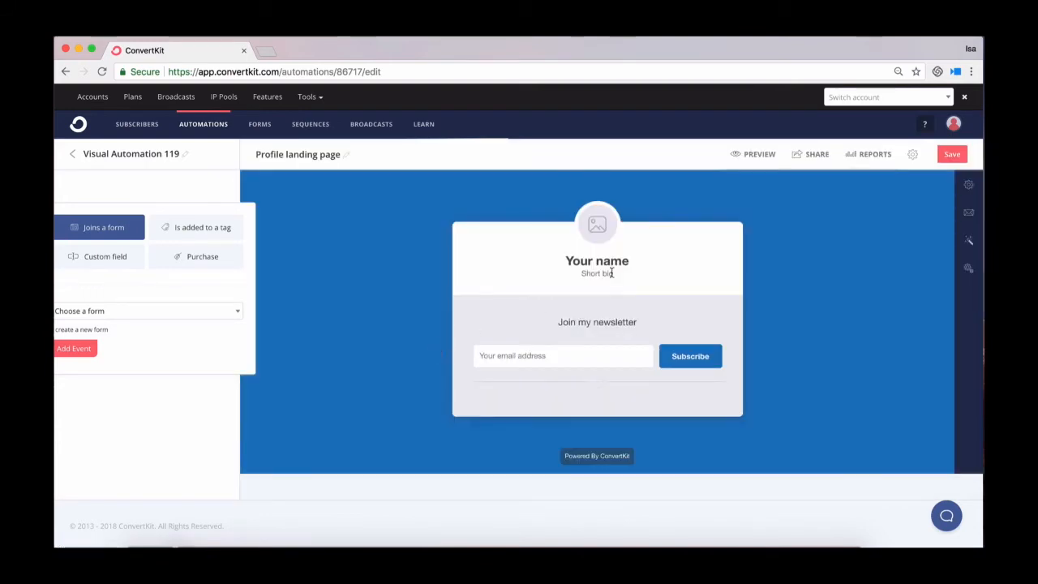
click(609, 261)
click(498, 319)
click(613, 359)
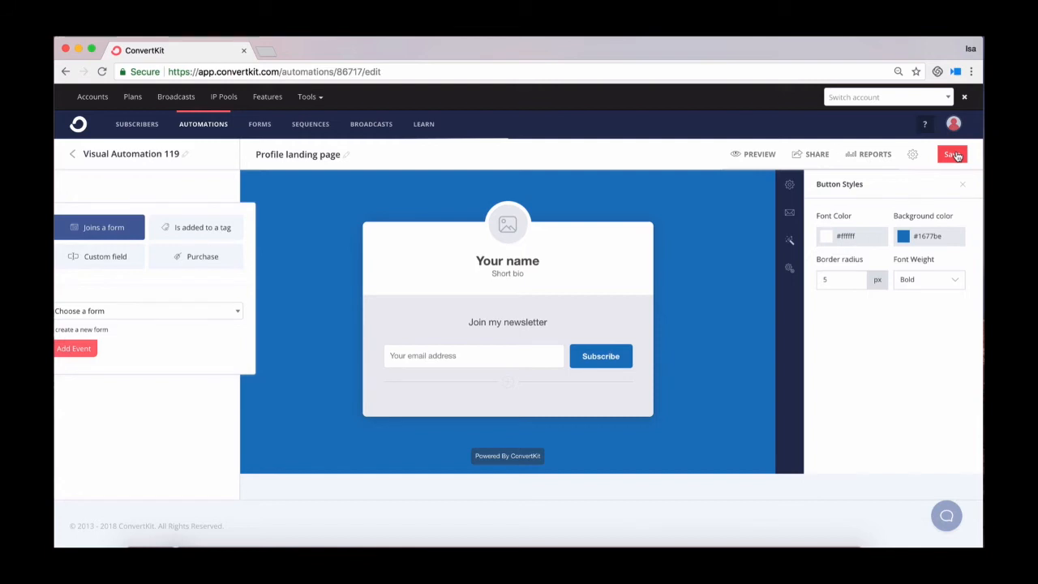
click(956, 155)
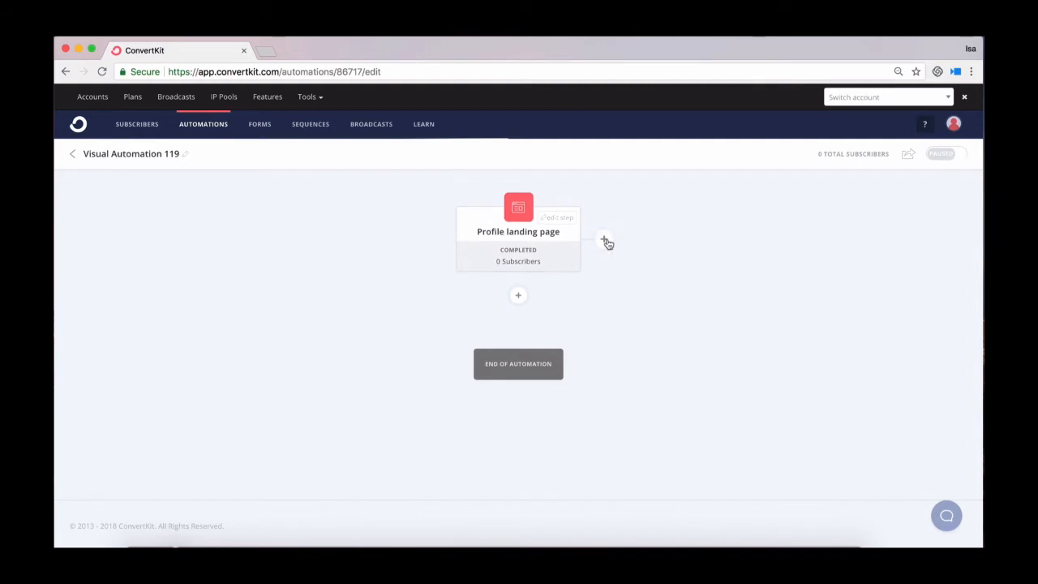
Step: Add an email sequence action below the landing page, creating a new sequence named "Welcome Sequence Demo"
click(519, 298)
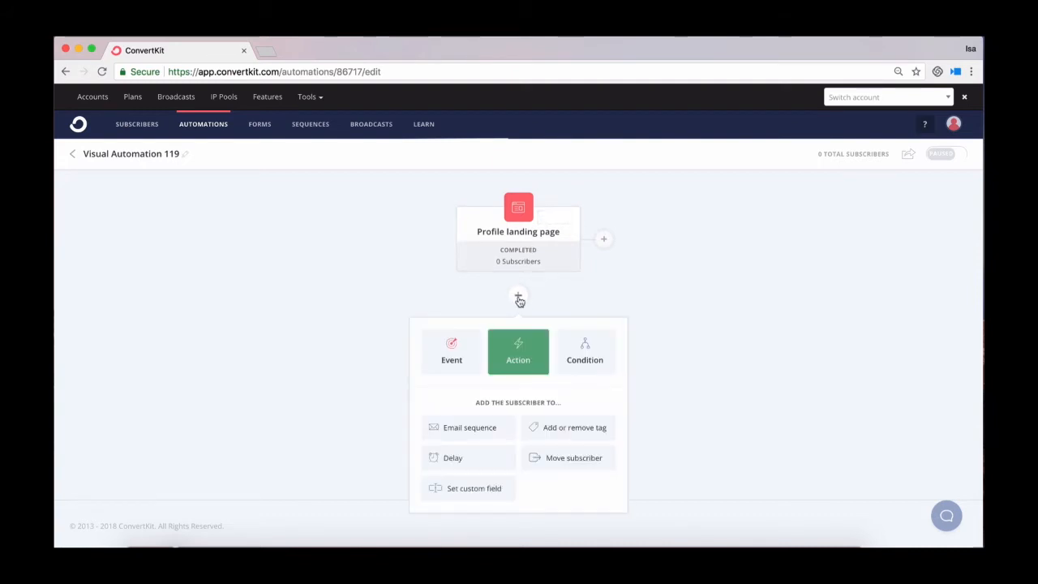
scroll(519, 302, down, 1)
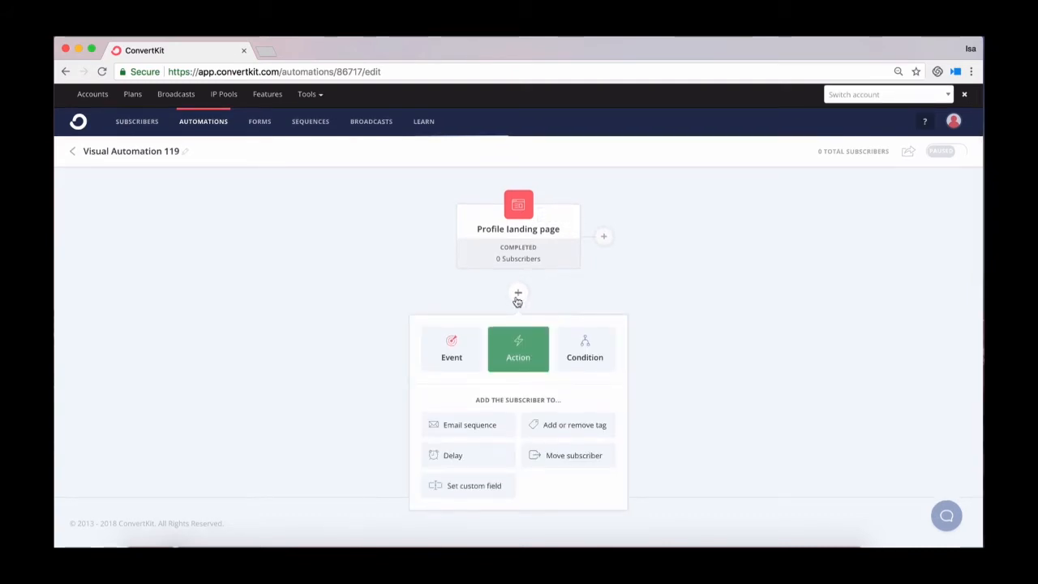
click(467, 430)
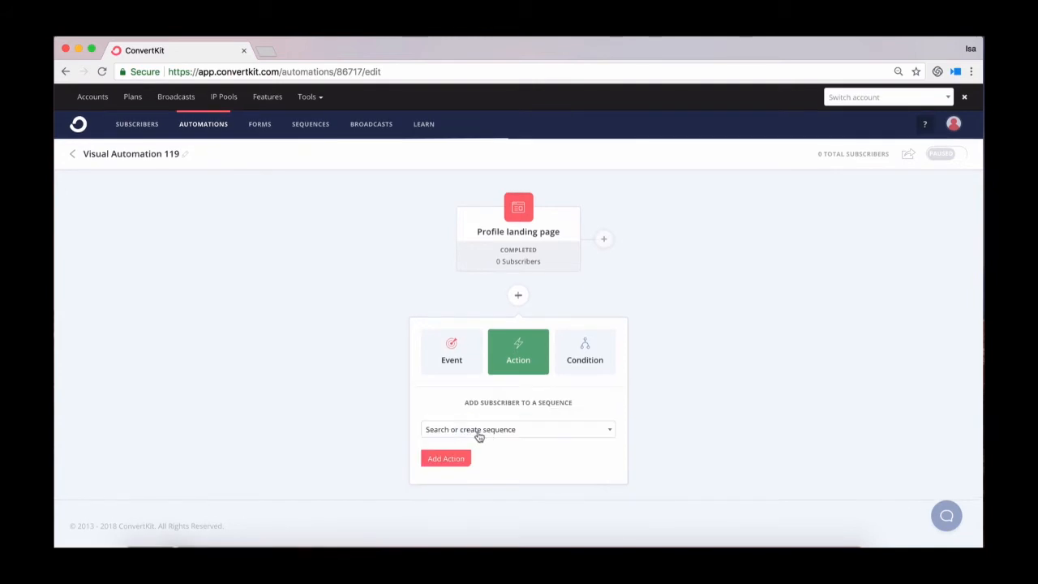
click(475, 432)
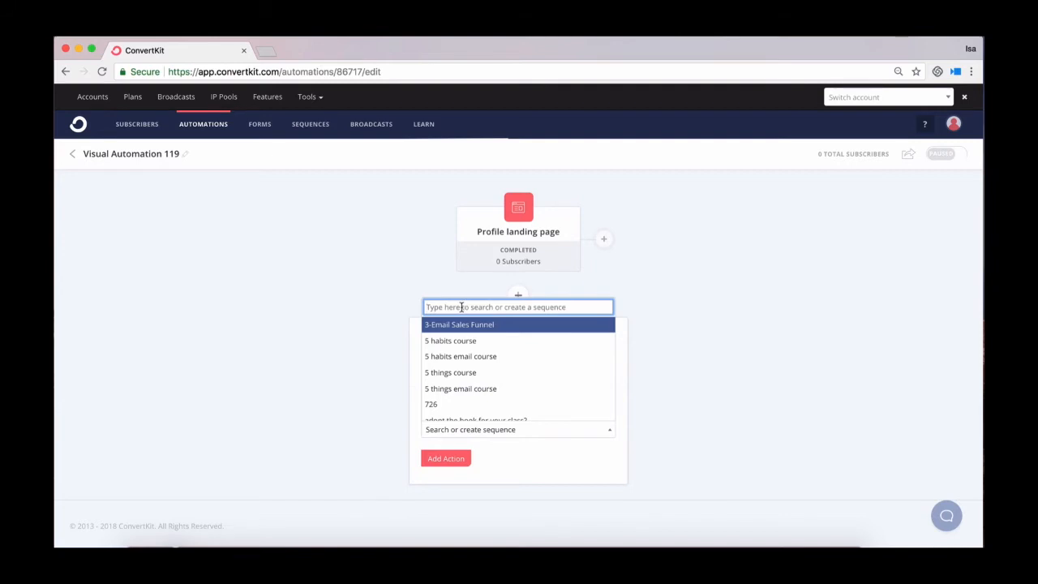
text(Welcome)
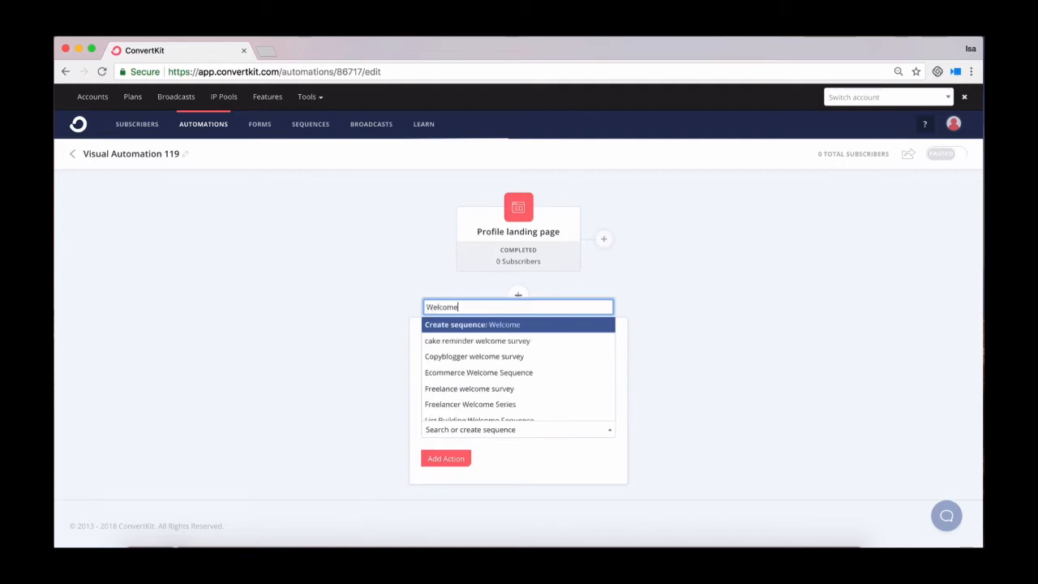
text( Sequence Demo)
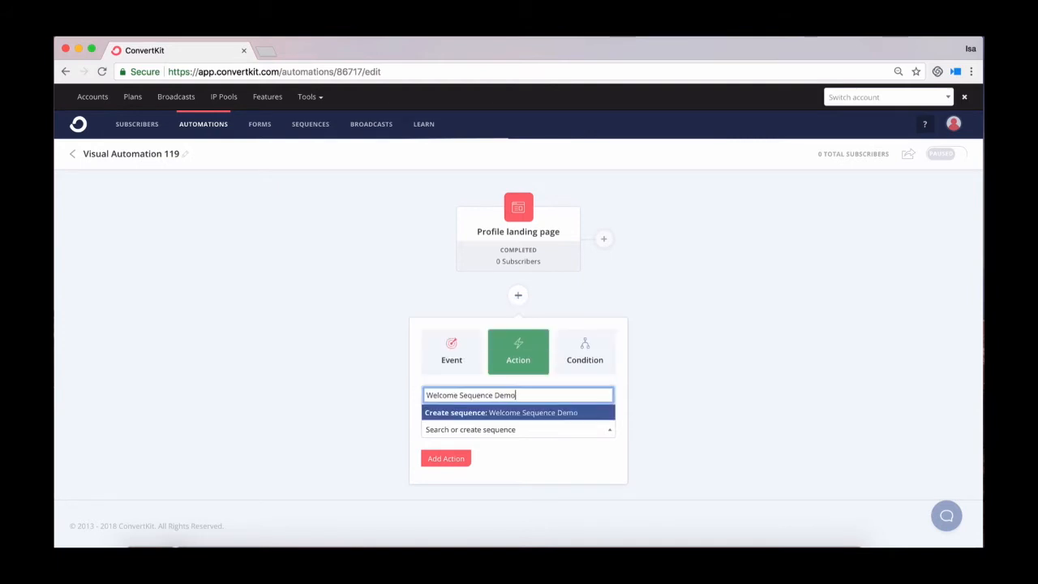
click(517, 413)
click(452, 460)
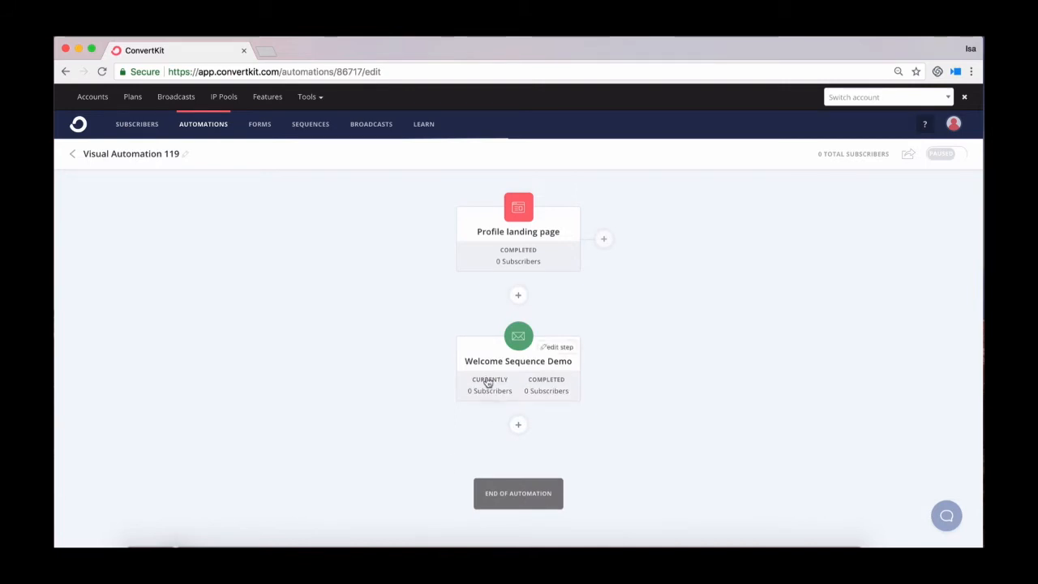
Step: Open the Welcome Sequence Demo for editing and add two more emails to it
click(482, 376)
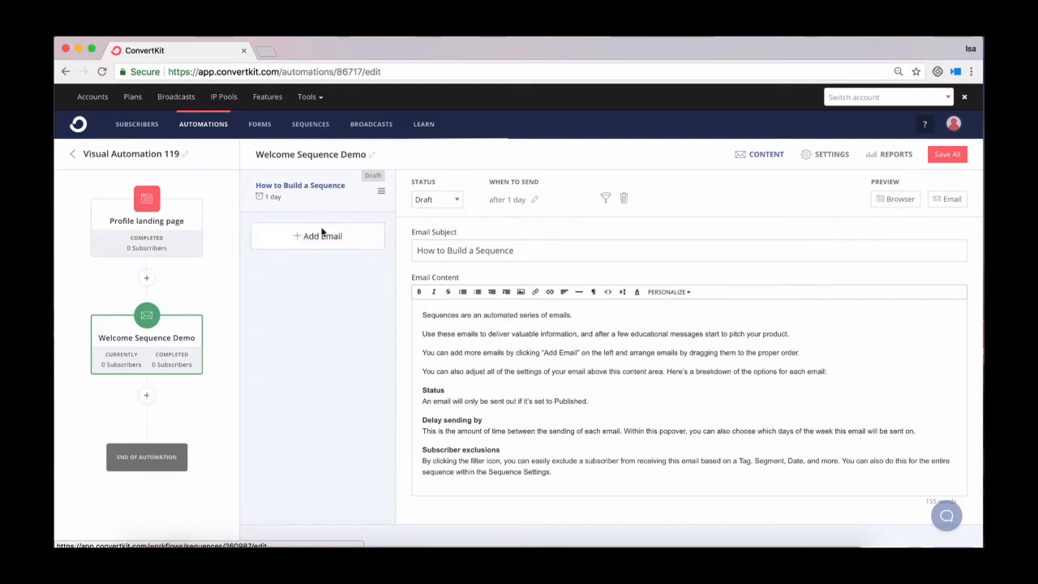
click(321, 243)
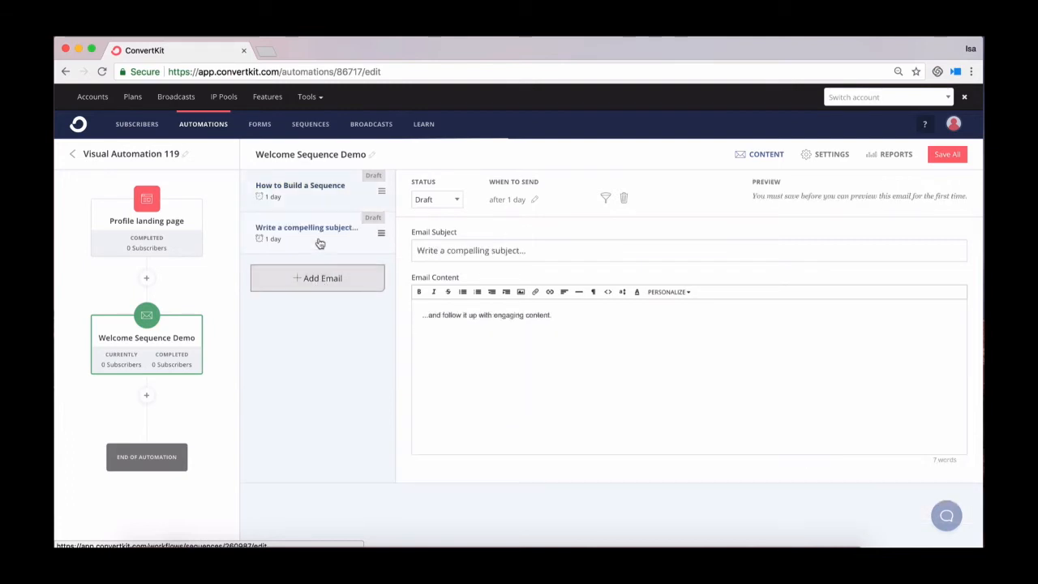
click(303, 286)
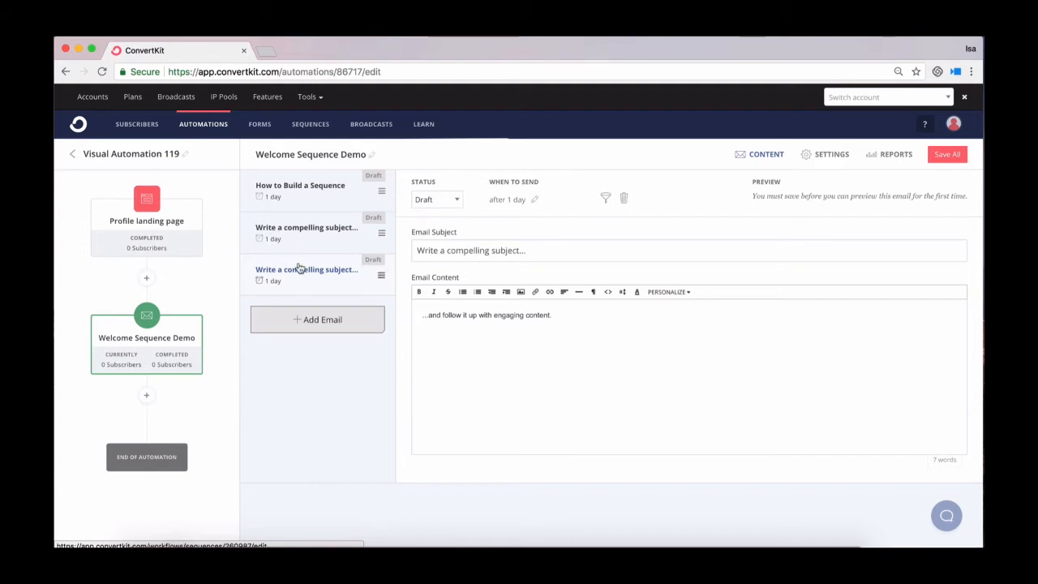
Step: Change the first email's subject to "Problem + promise"
click(335, 191)
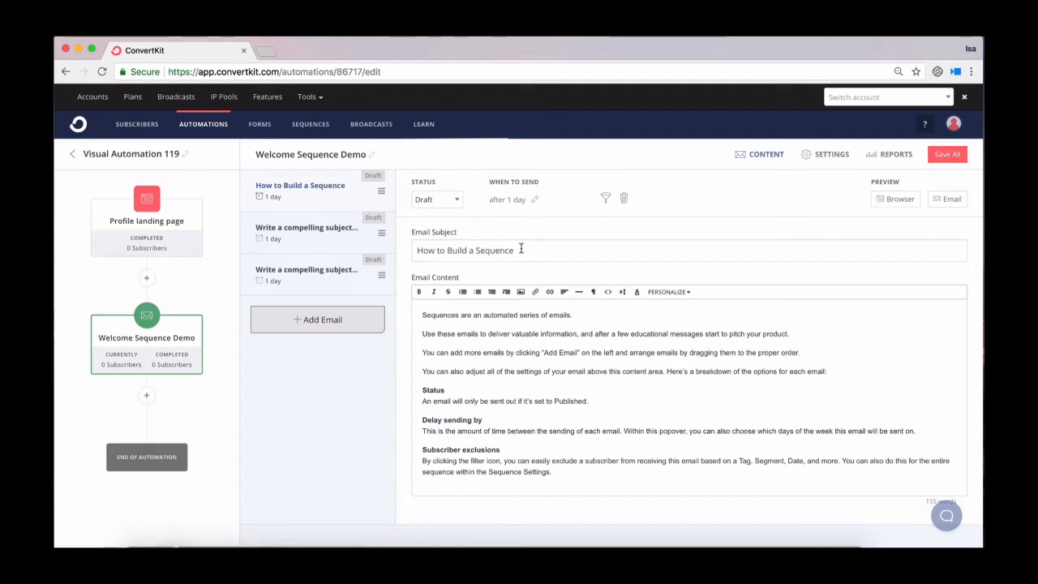
drag(523, 250, 398, 249)
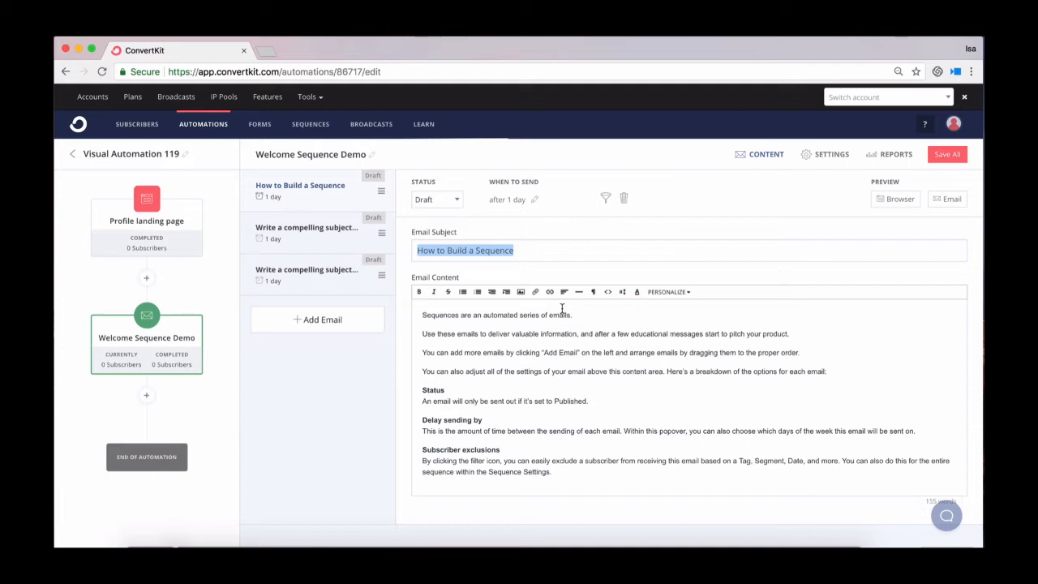
text(Proble)
key(BackSpace)
key(BackSpace)
text(lem )
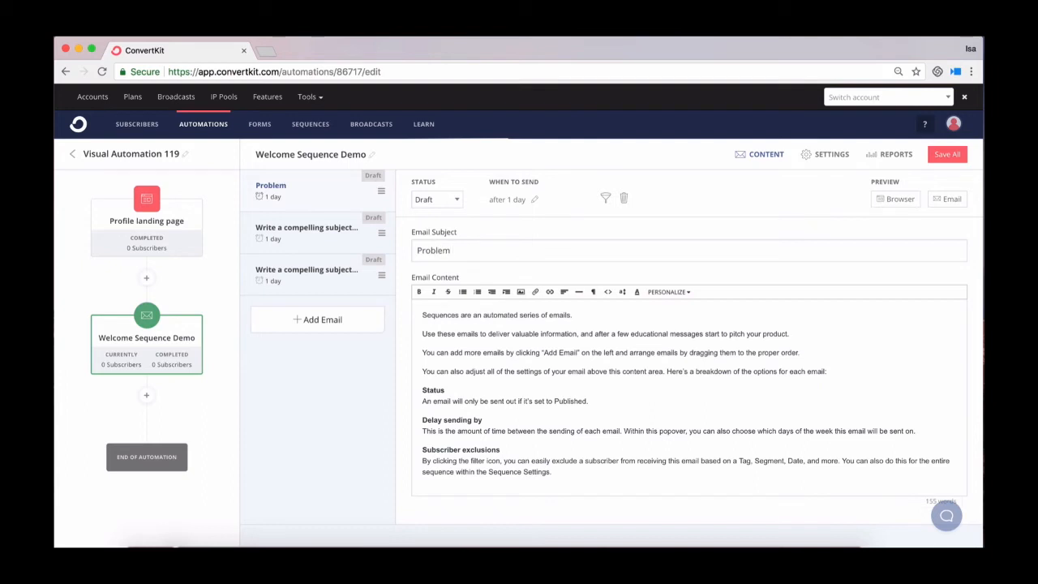
text(+ promise)
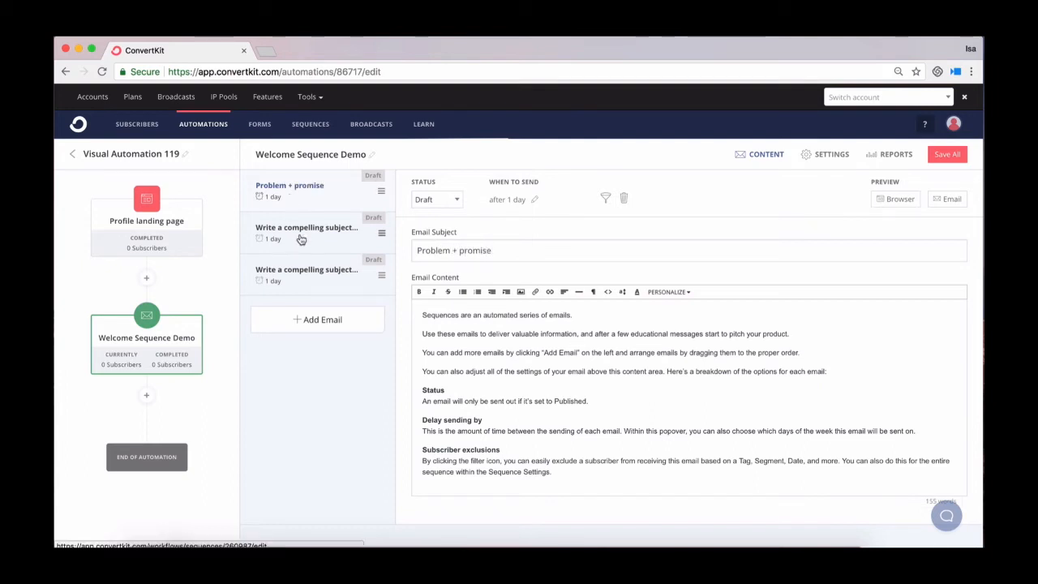
Step: Change the second email's subject to "Transformation + solution"
click(301, 237)
drag(533, 251, 410, 251)
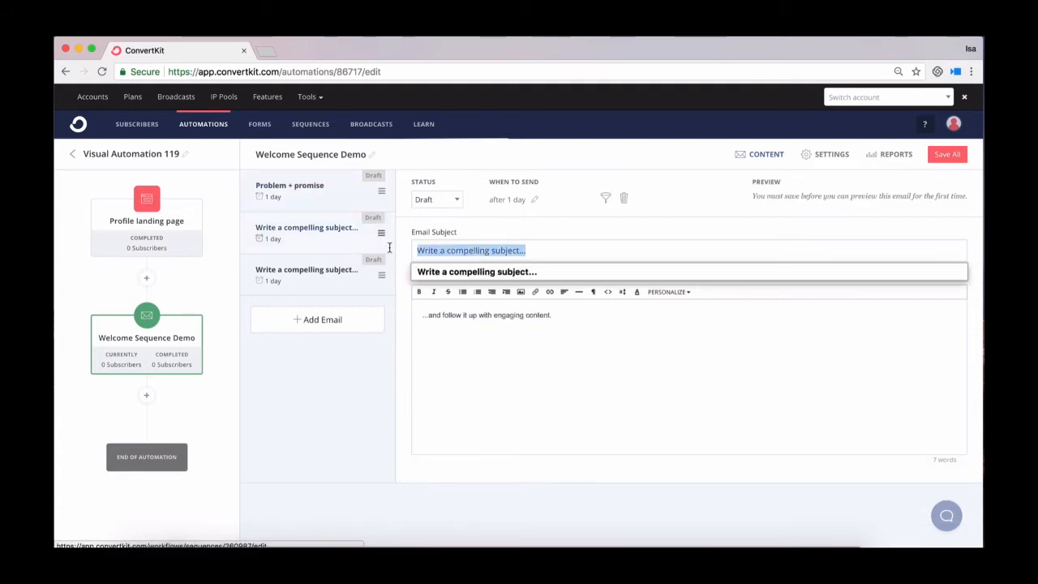
text(Tra)
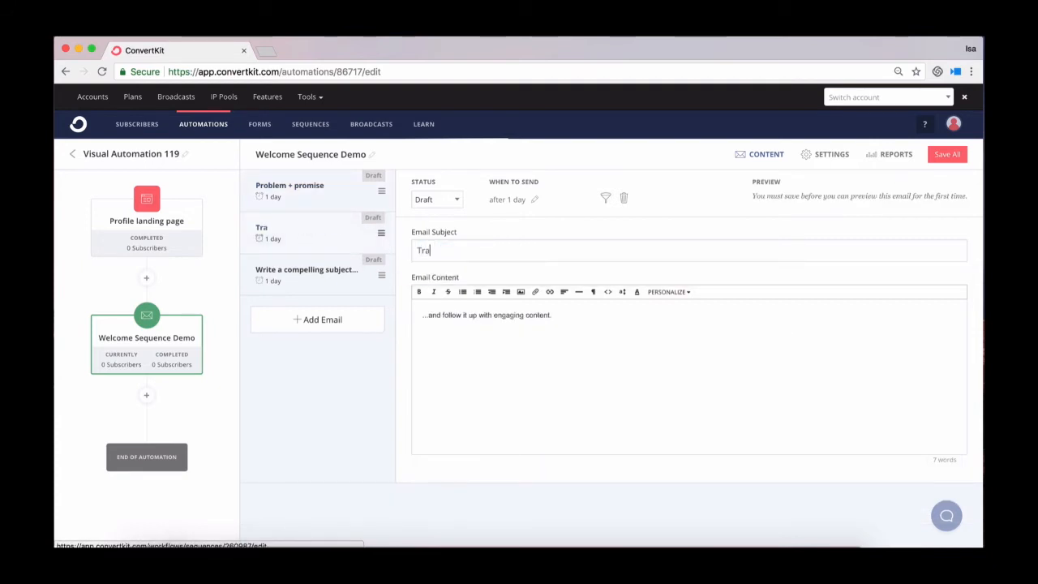
text(nsformation)
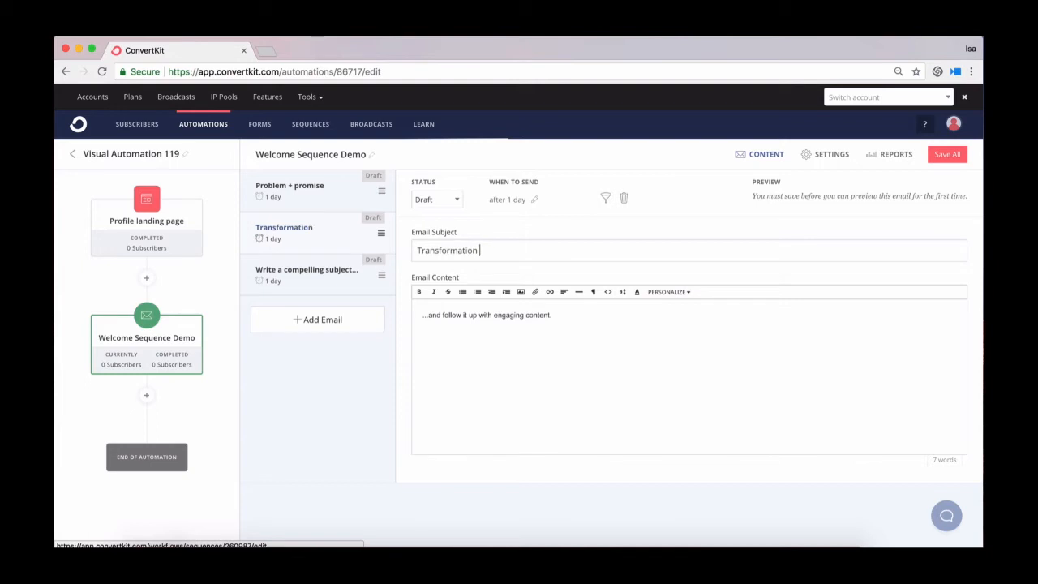
text( + solution)
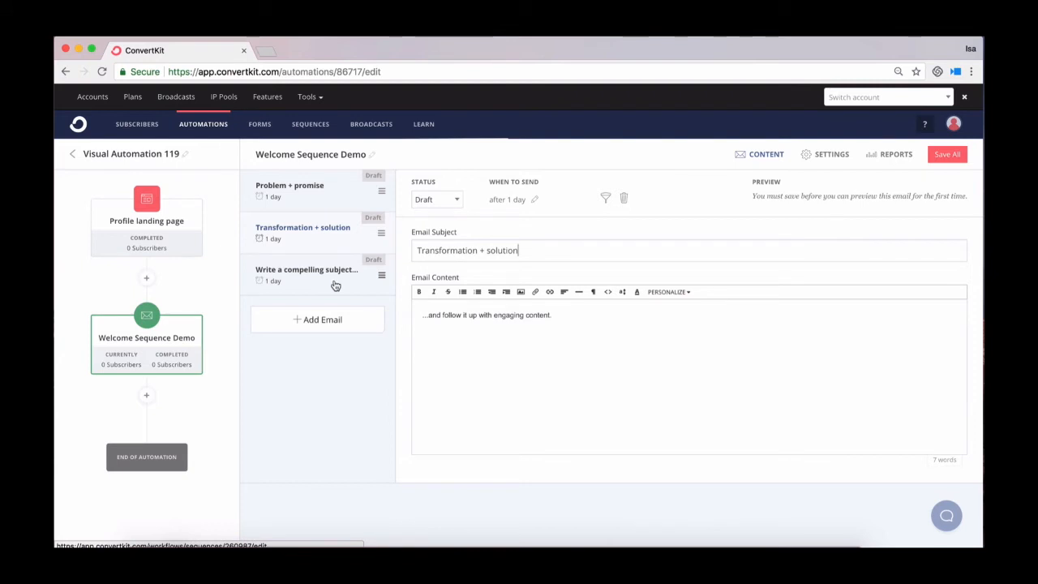
Step: Change the third email's subject to "Objection + imagine"
click(315, 278)
drag(559, 250, 353, 248)
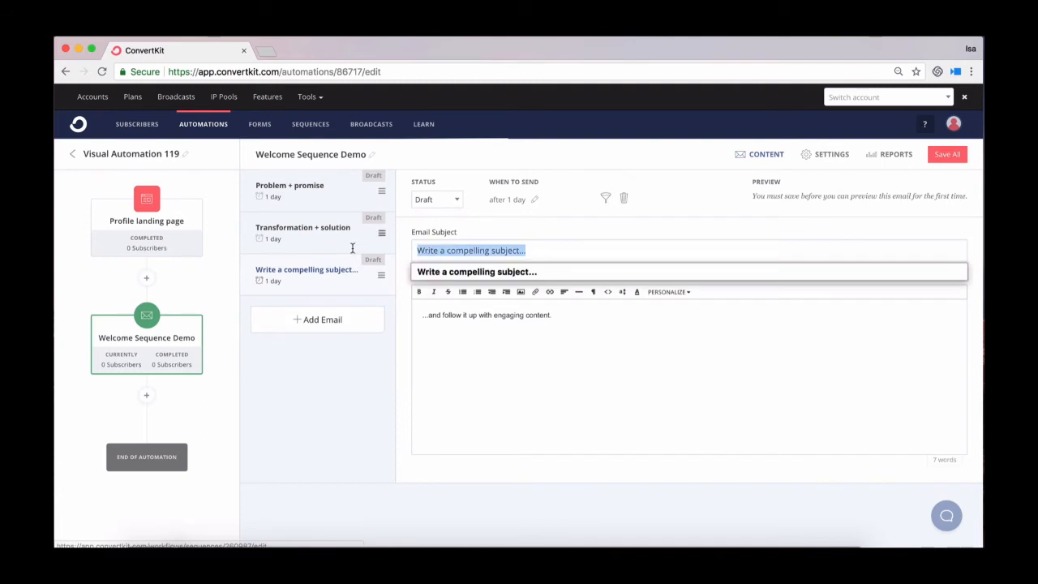
text(Objection)
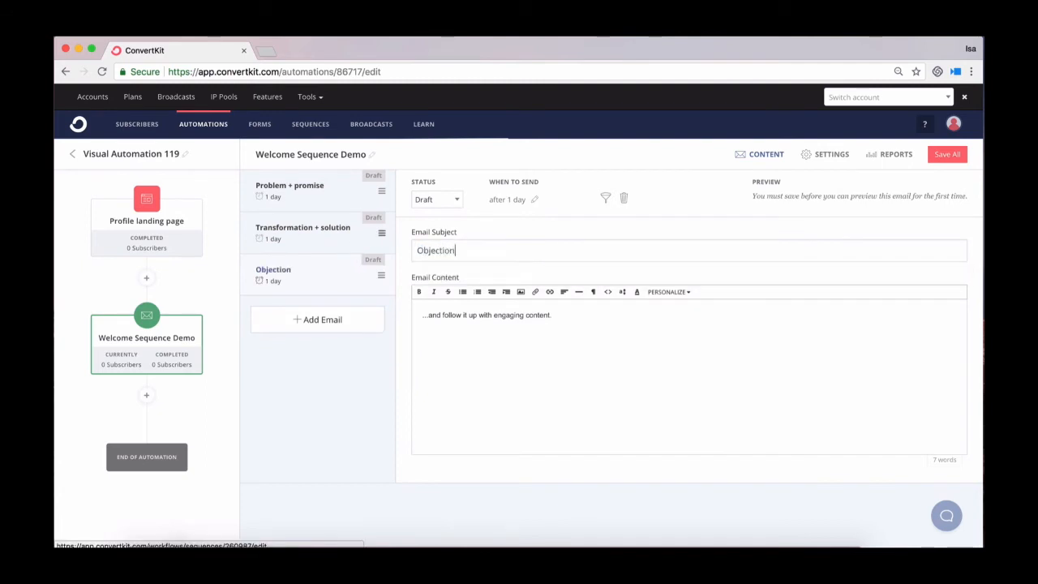
text( + imagine)
Step: Replace the entire body of the "Problem + promise" email with "Hi friend!"
click(313, 196)
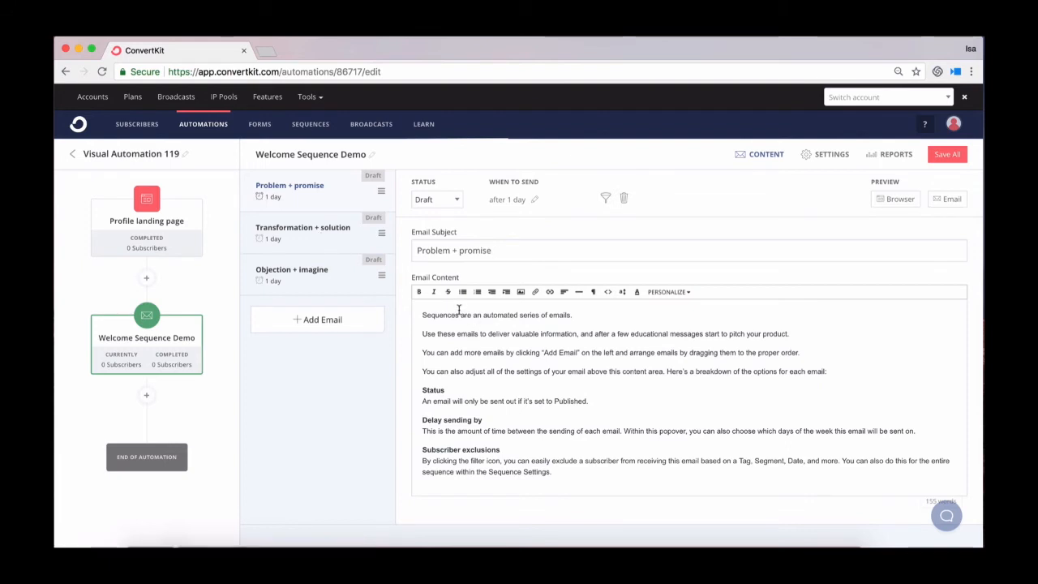
drag(420, 315, 593, 482)
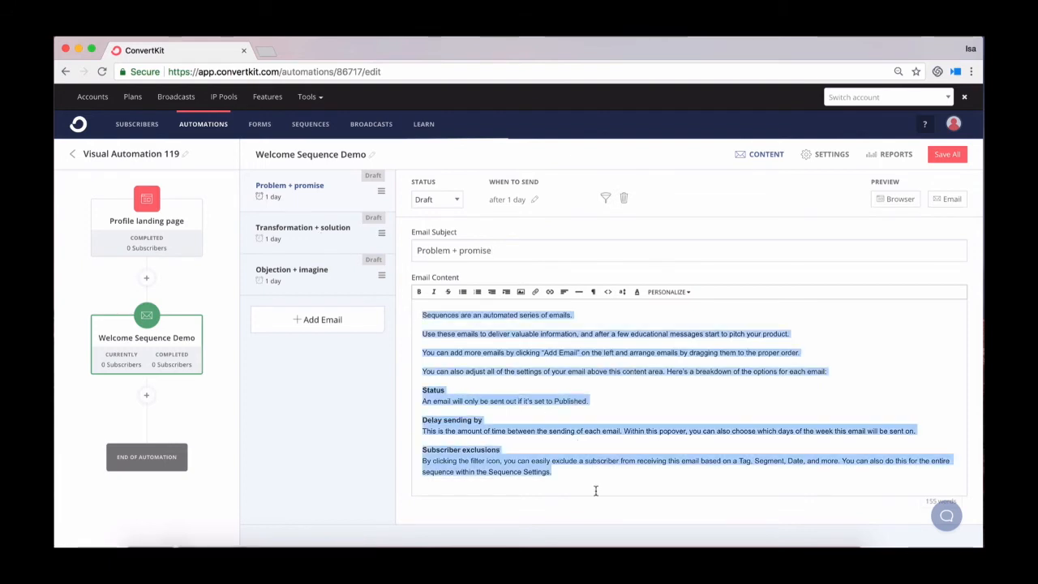
key(BackSpace)
text(Hi friend!)
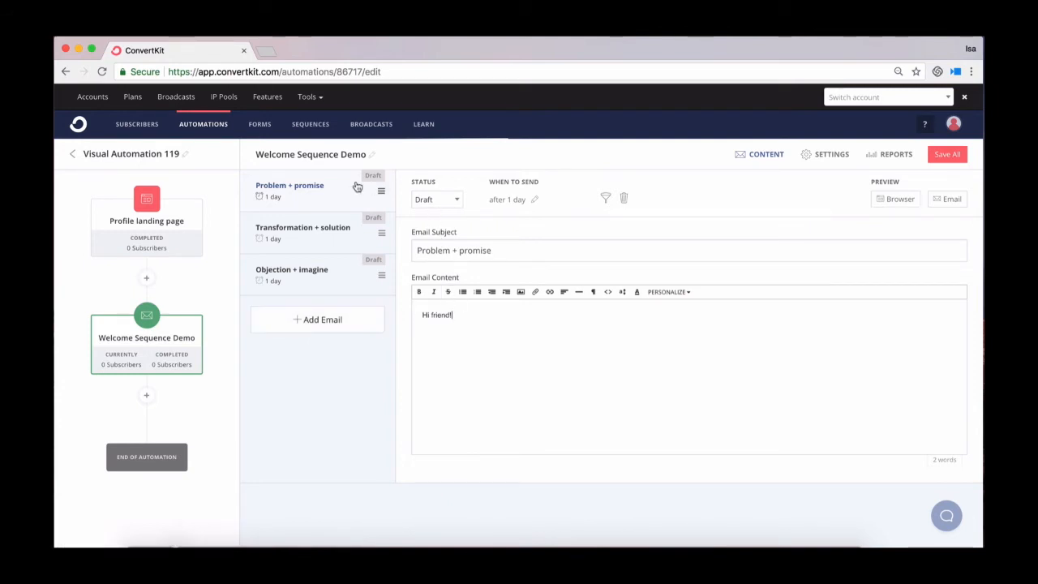
Step: Set the status of the "Problem + promise" email to Published
click(451, 201)
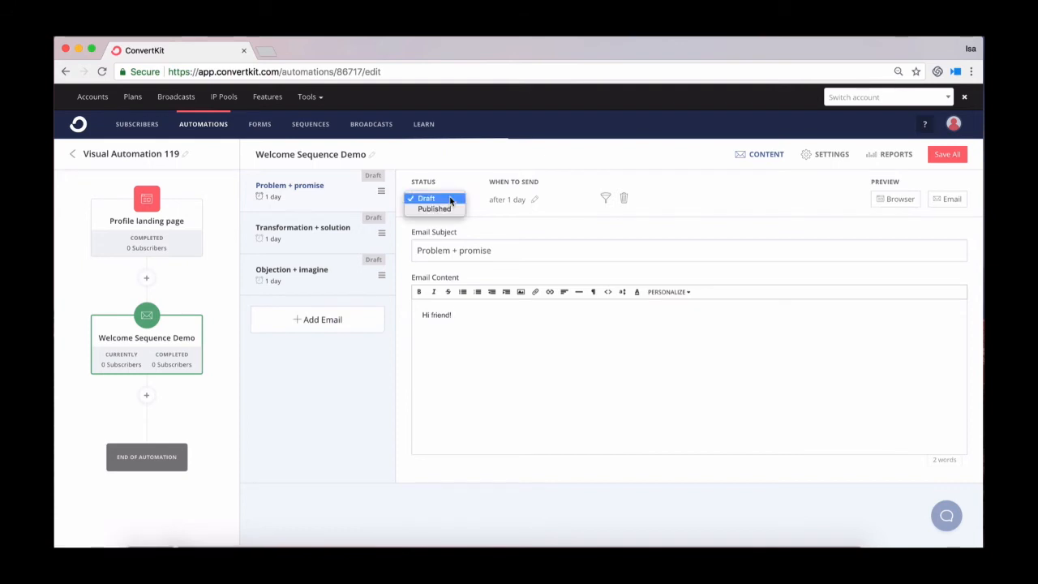
click(451, 200)
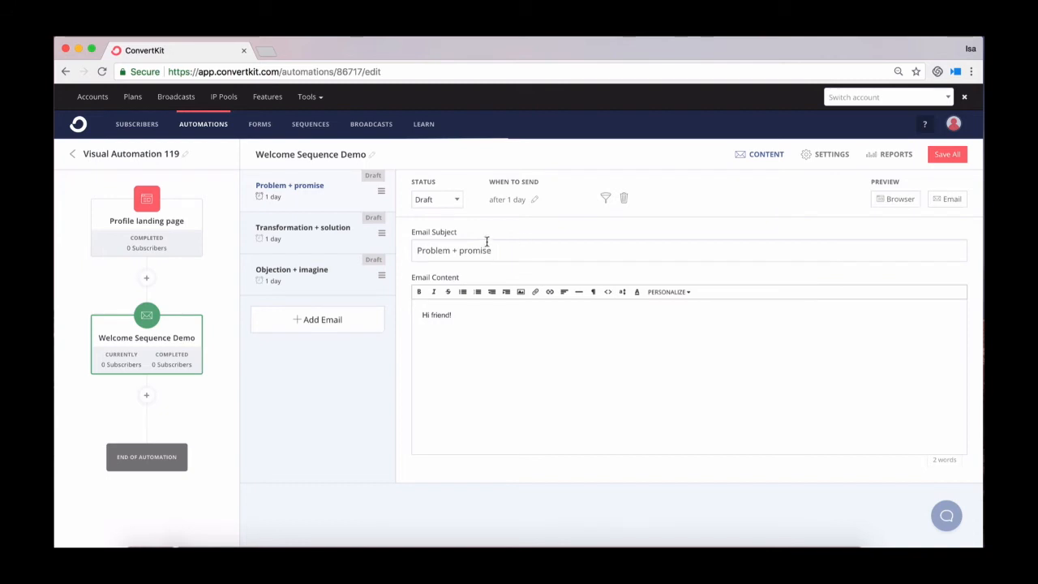
click(438, 200)
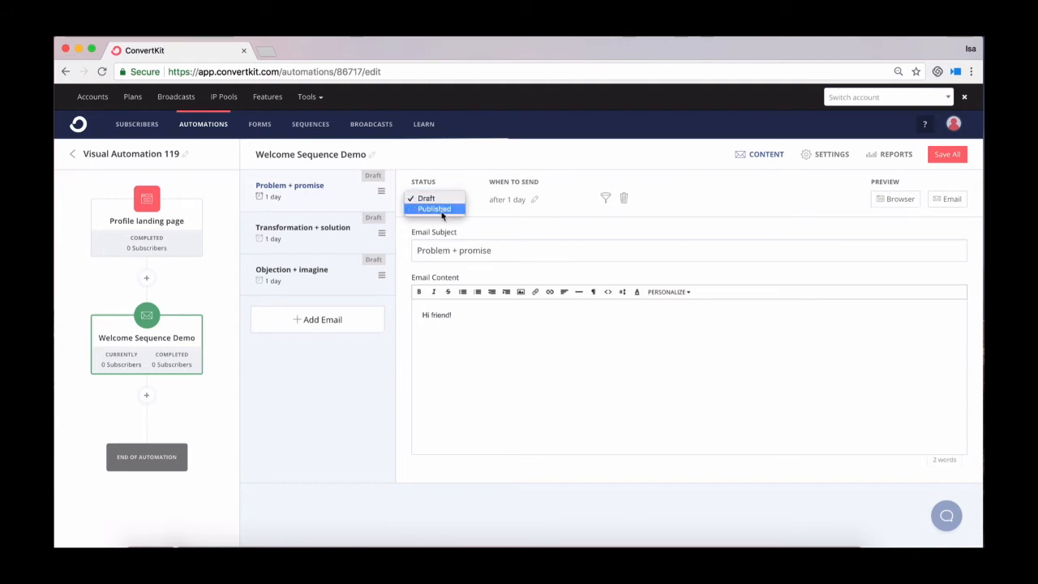
click(436, 209)
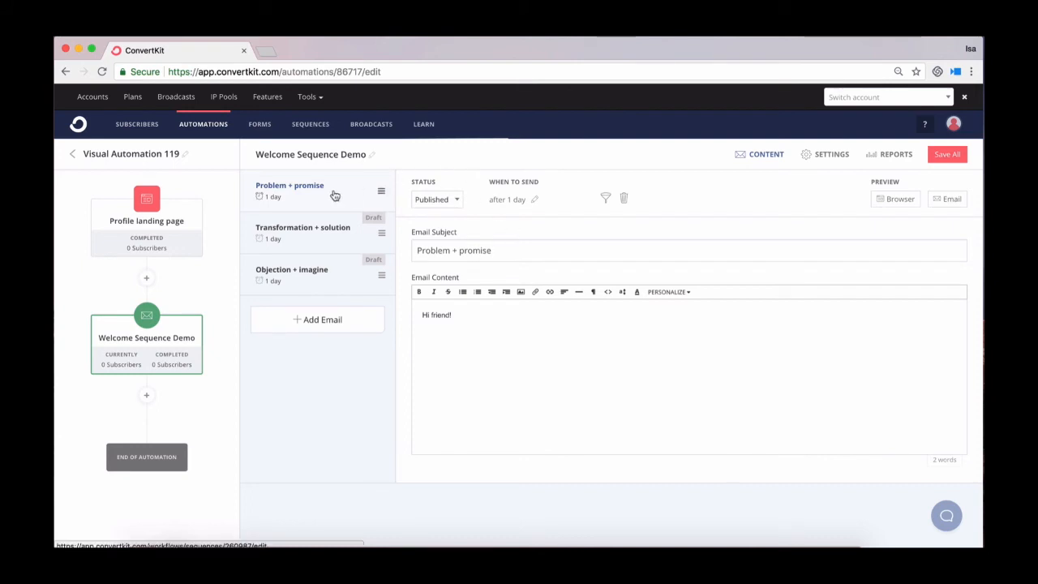
Step: Set the status of the "Transformation + solution" and "Objection + imagine" emails to Published
click(333, 235)
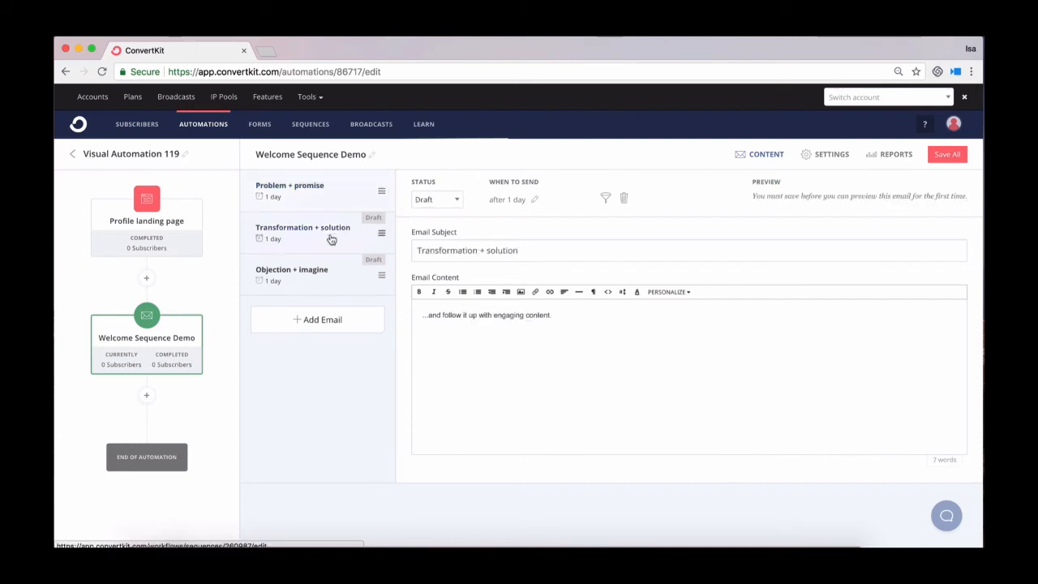
click(453, 199)
click(442, 208)
click(343, 275)
click(438, 201)
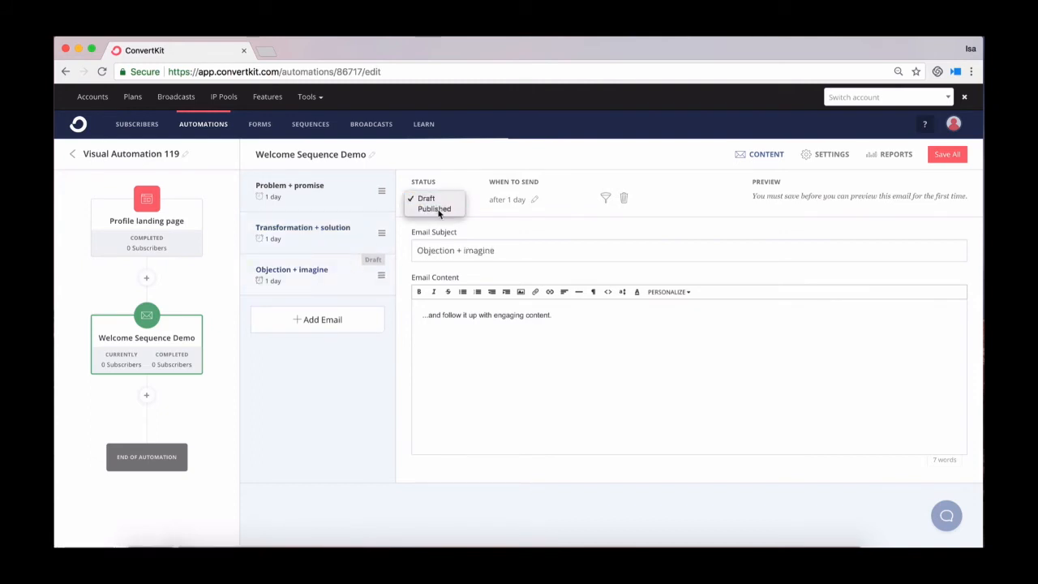
click(442, 208)
Step: Set the "Problem + promise" email to send 0 days after subscription
click(310, 201)
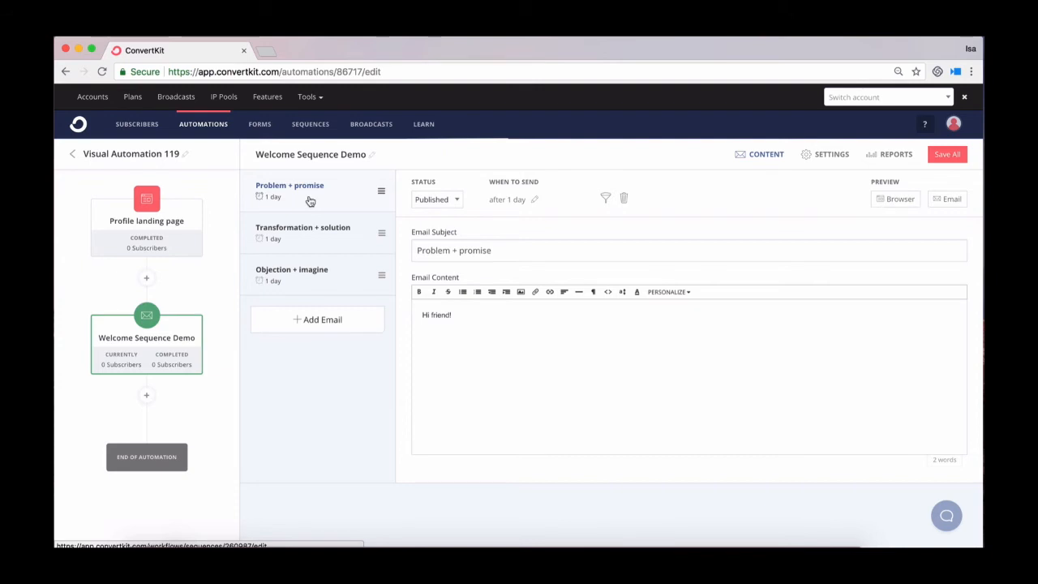
click(512, 202)
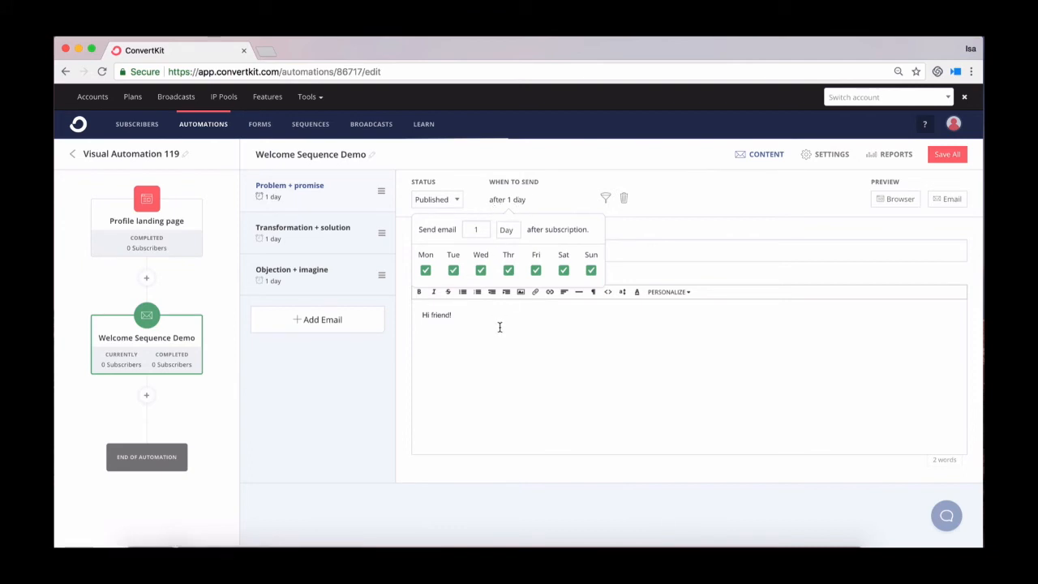
double_click(480, 231)
text(0)
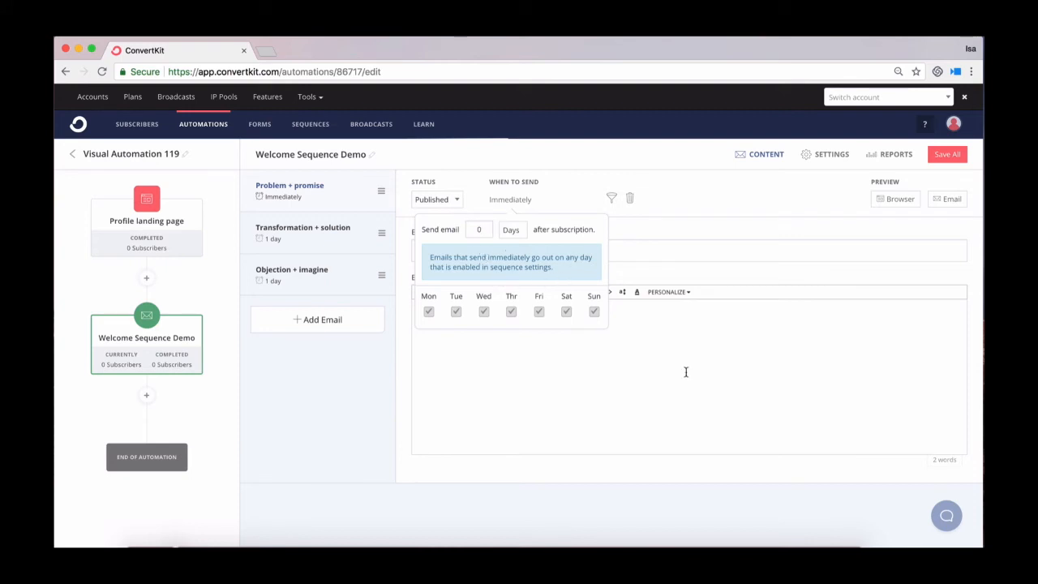
click(697, 387)
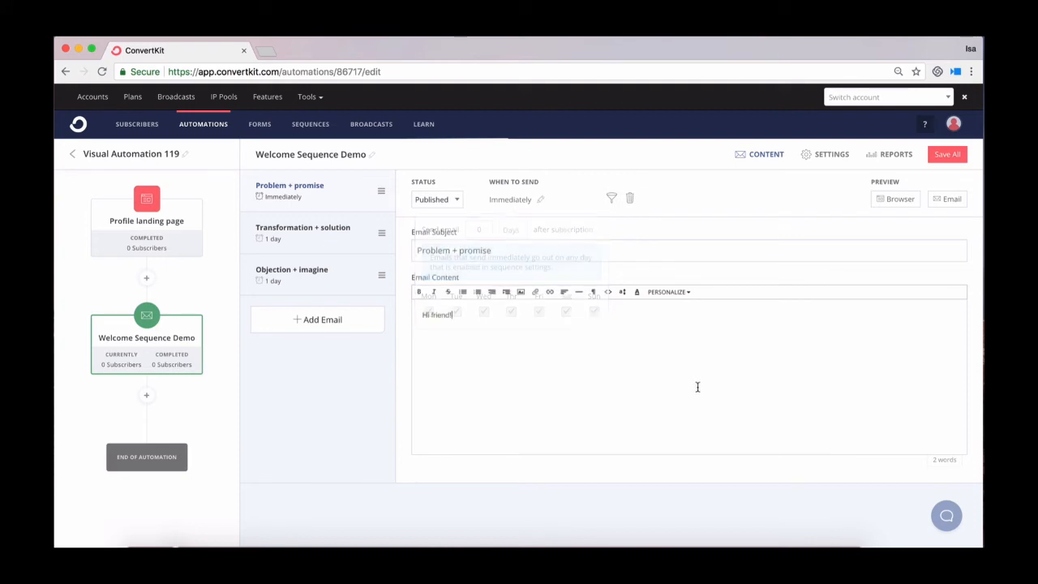
Step: Review the send timing of the "Transformation + solution" email
click(325, 235)
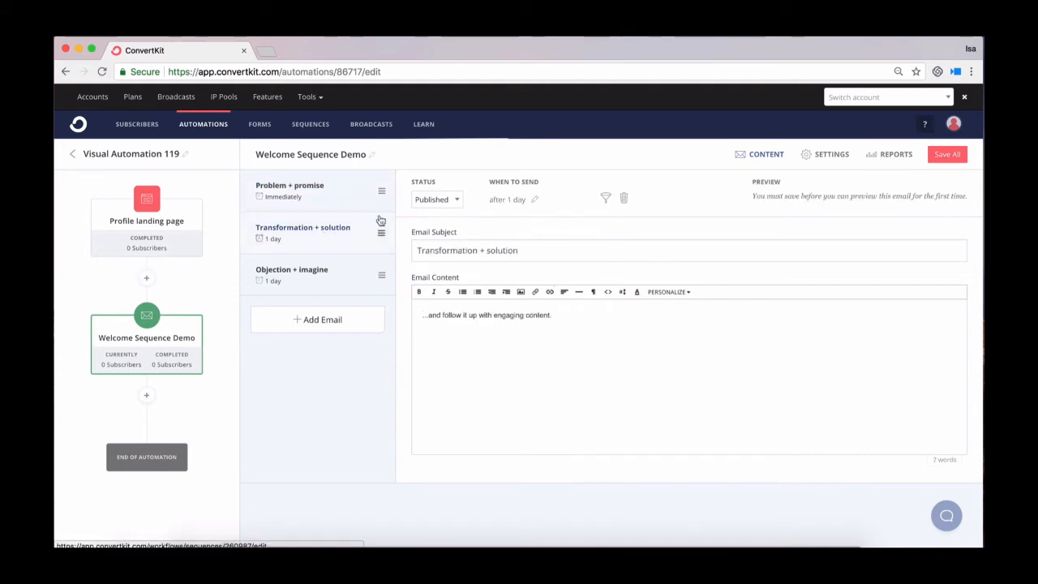
click(496, 199)
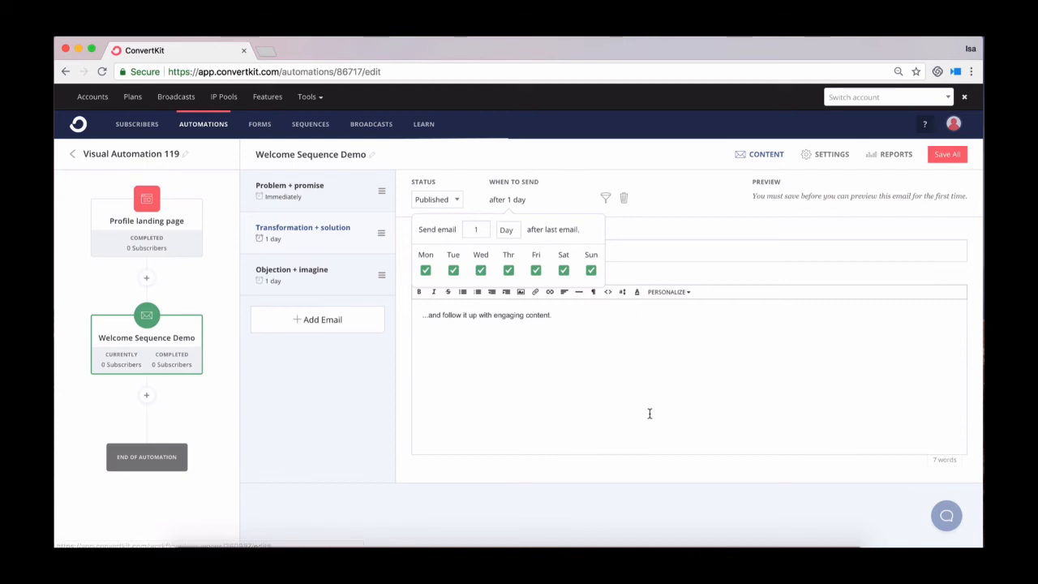
Step: Schedule the "Objection + imagine" email 2 days after the last email, with Saturday and Sunday excluded as sending days
click(305, 283)
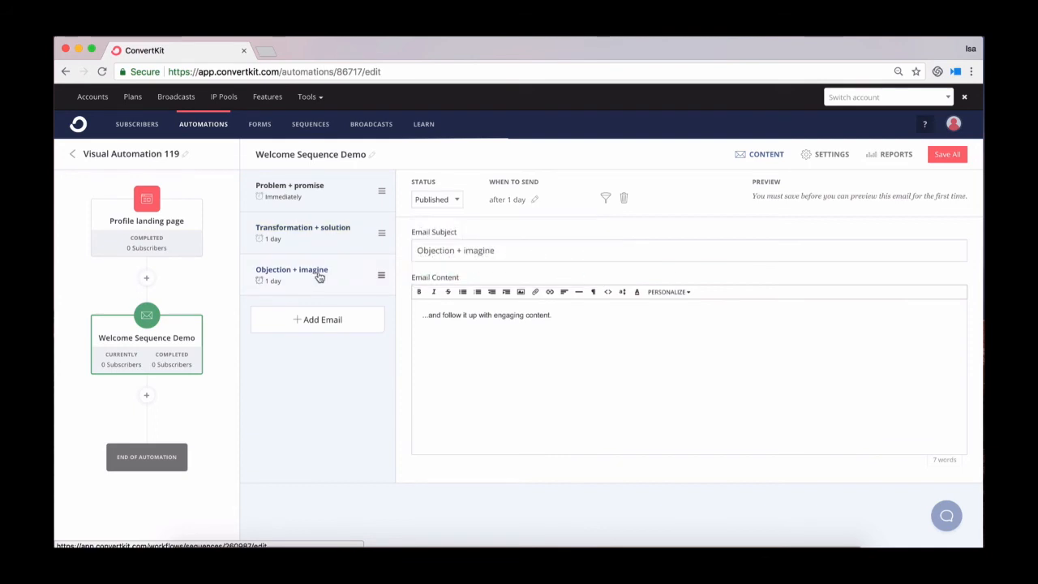
click(510, 201)
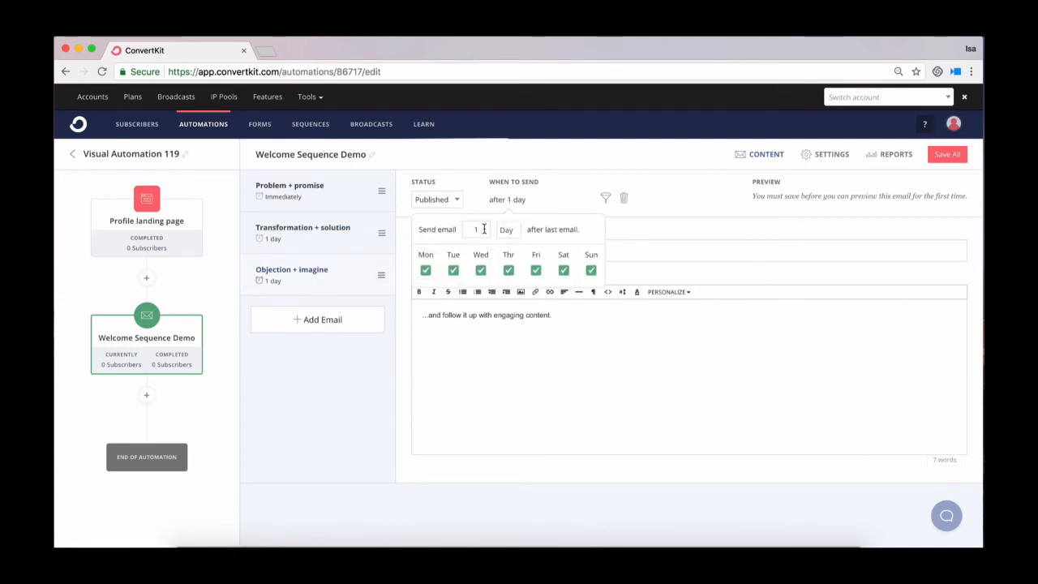
drag(484, 229, 464, 229)
text(2)
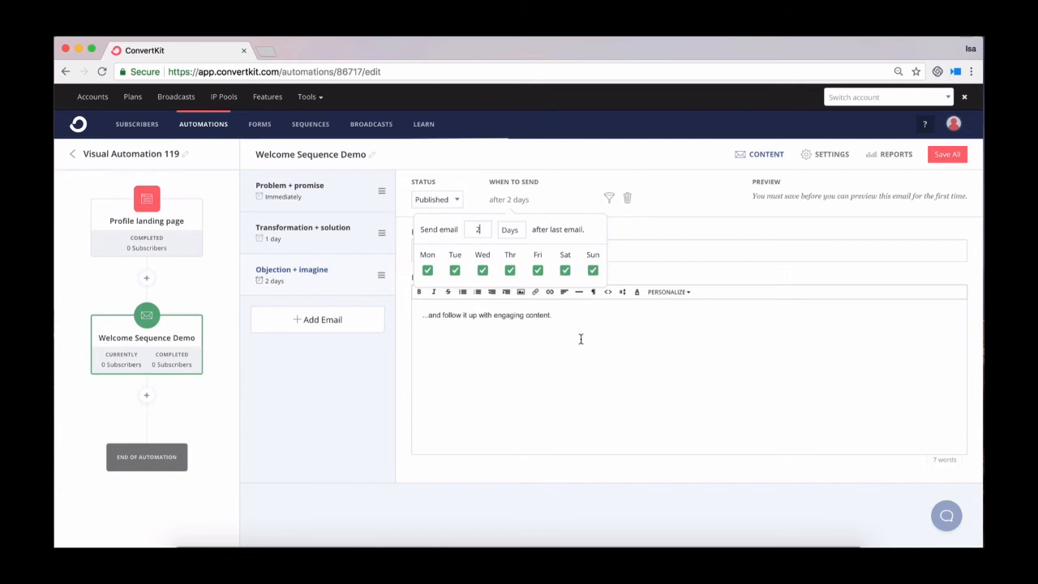
click(567, 271)
click(593, 272)
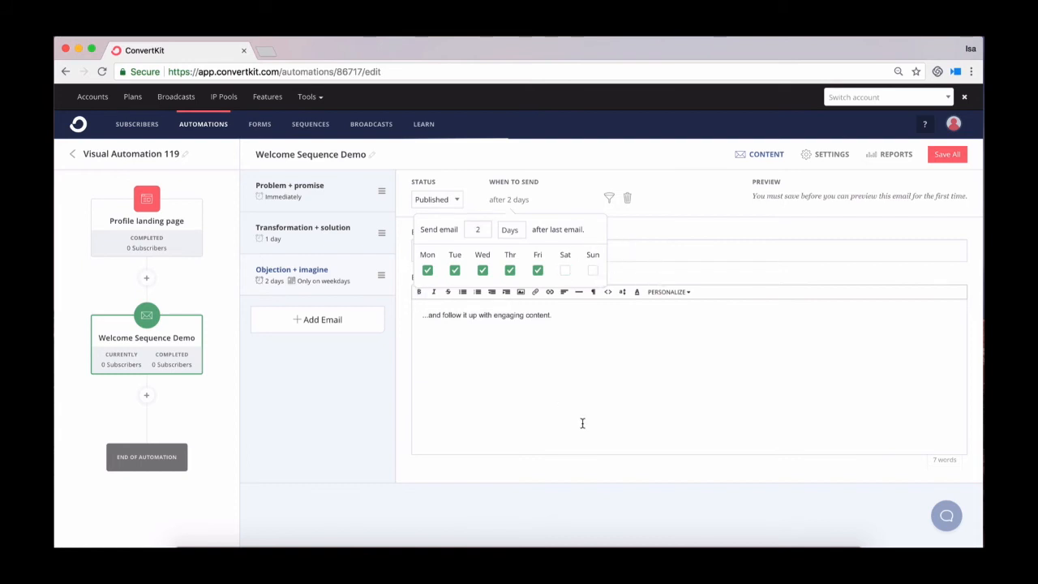
click(564, 393)
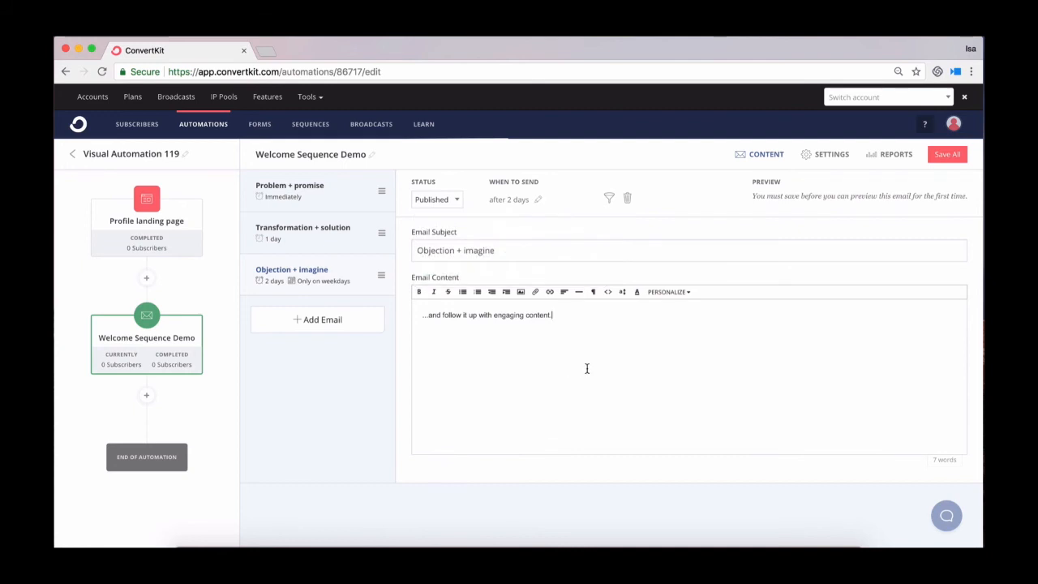
drag(519, 249, 417, 250)
click(519, 251)
Step: Add a filter to the "Objection + imagine" email that excludes subscribers with the "customer" tag
click(610, 199)
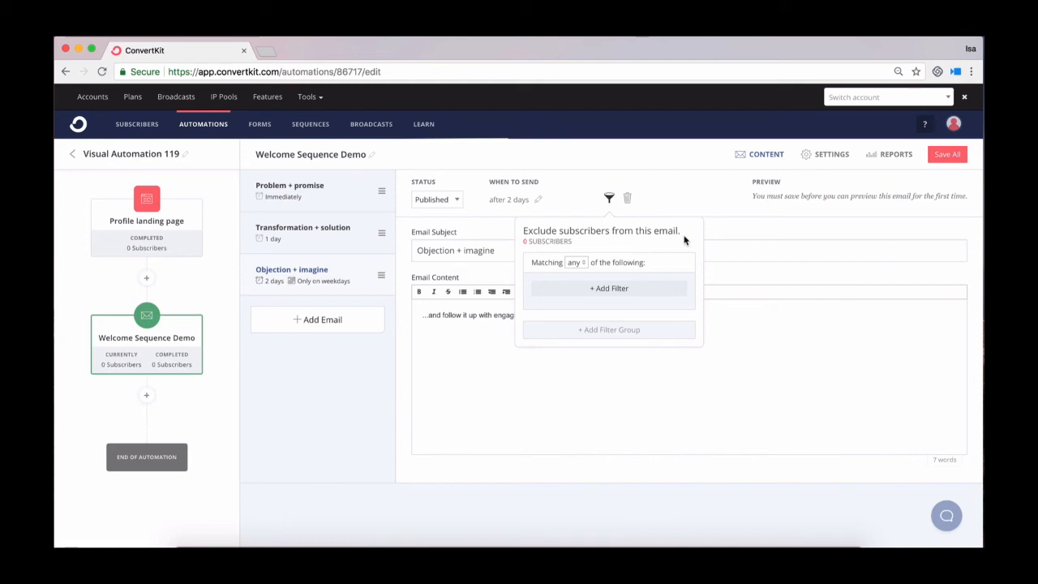
click(592, 290)
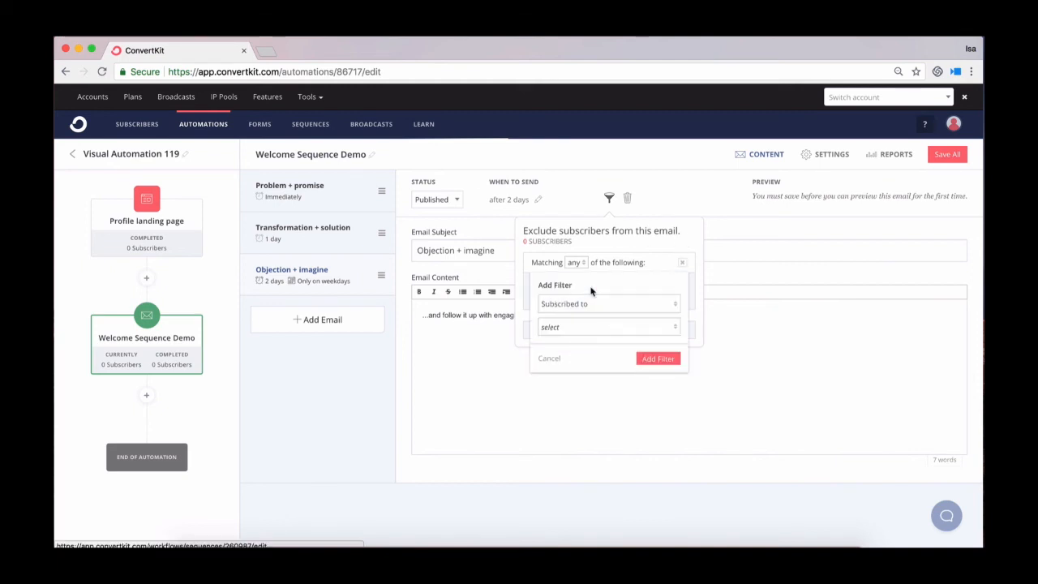
click(566, 330)
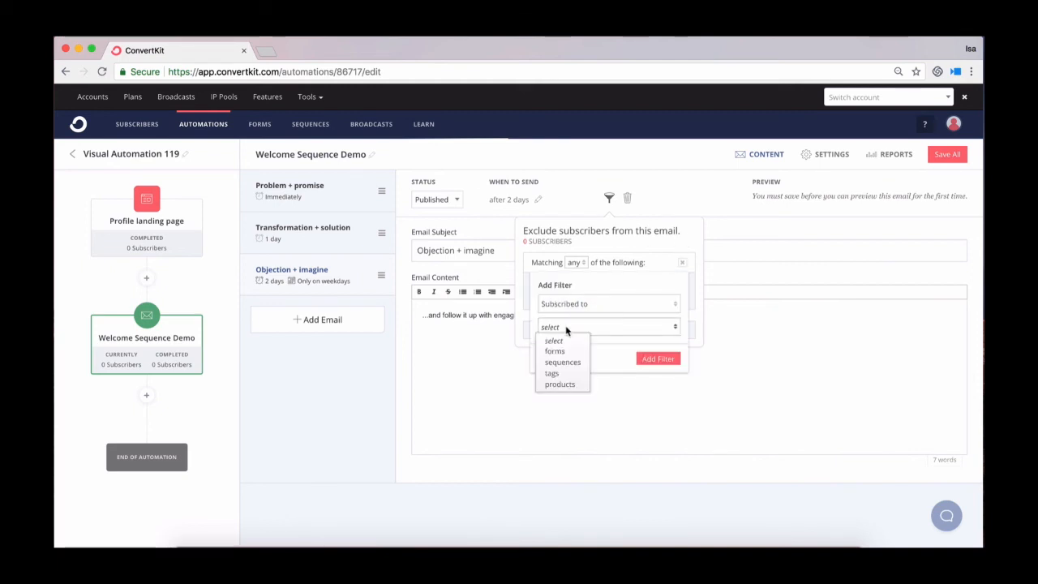
click(557, 376)
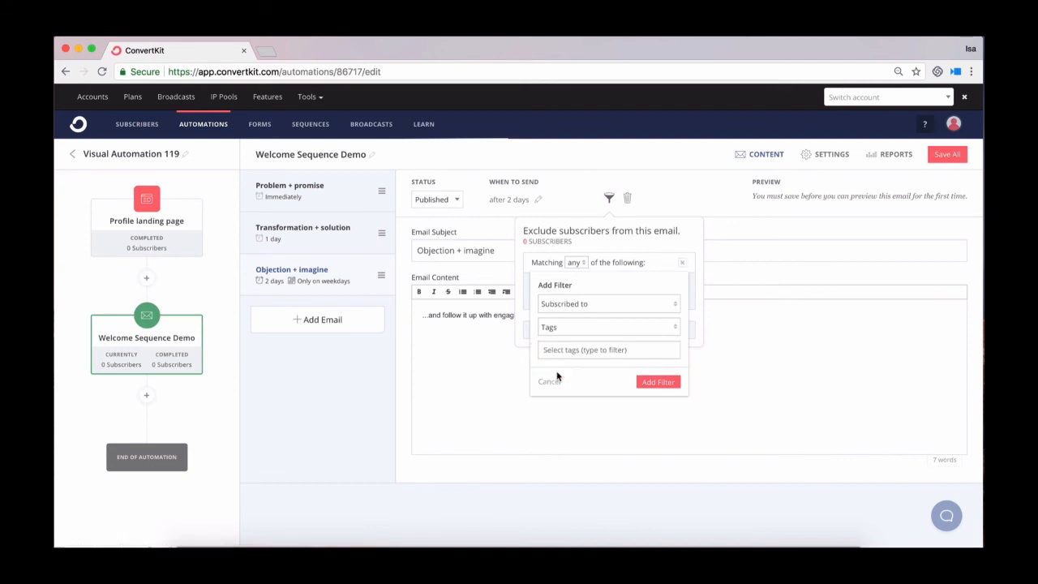
click(565, 350)
text(cus)
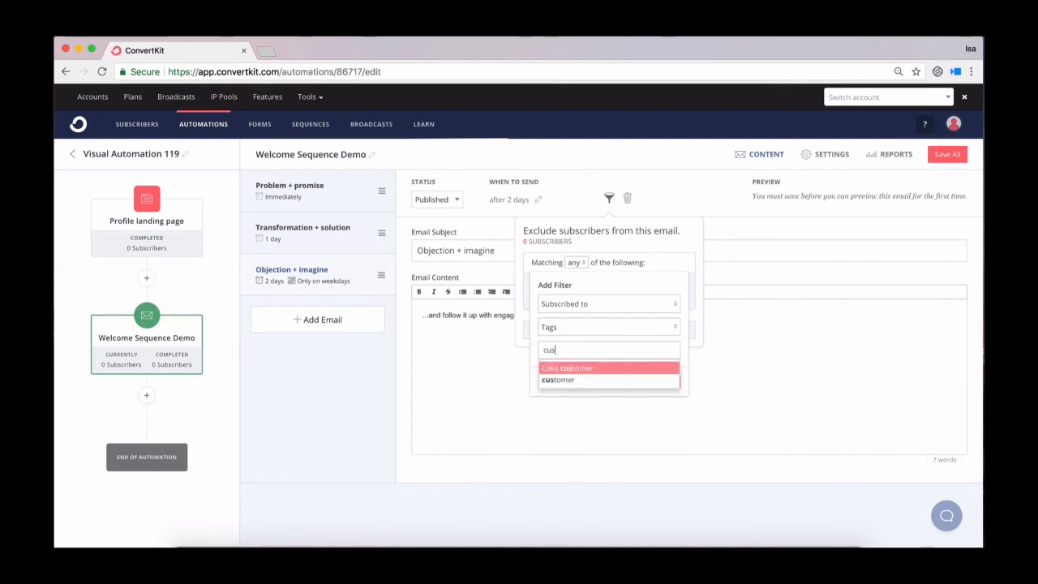
click(565, 378)
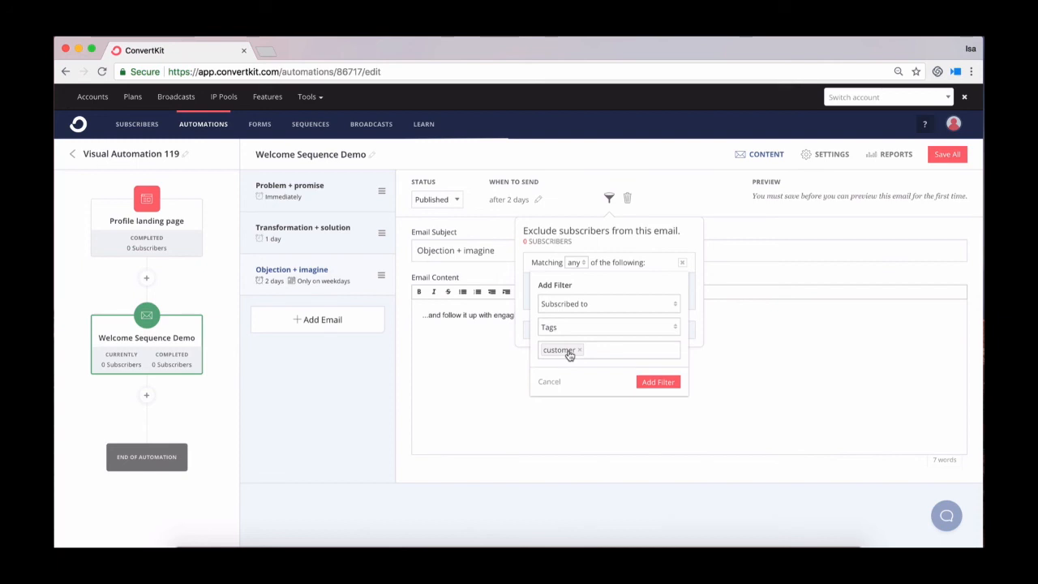
click(658, 383)
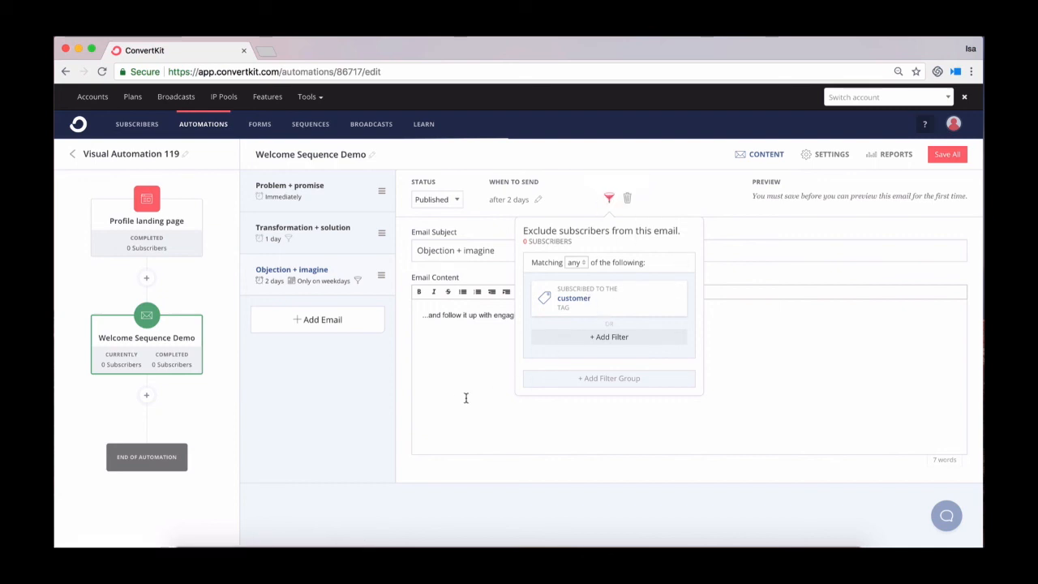
click(478, 403)
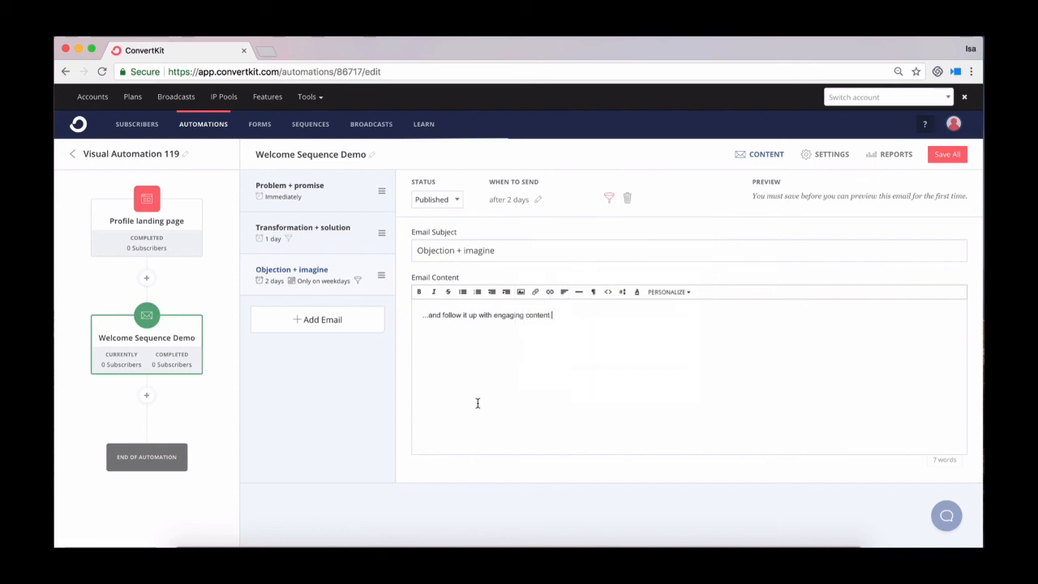
Step: Save all changes to the sequence and turn the automation on from its overview
click(947, 154)
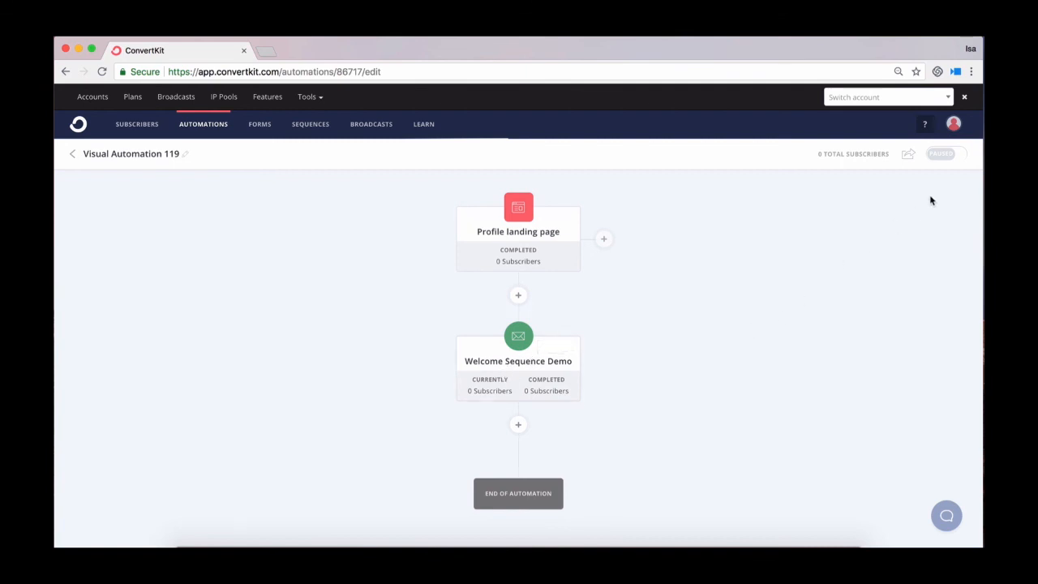
click(942, 155)
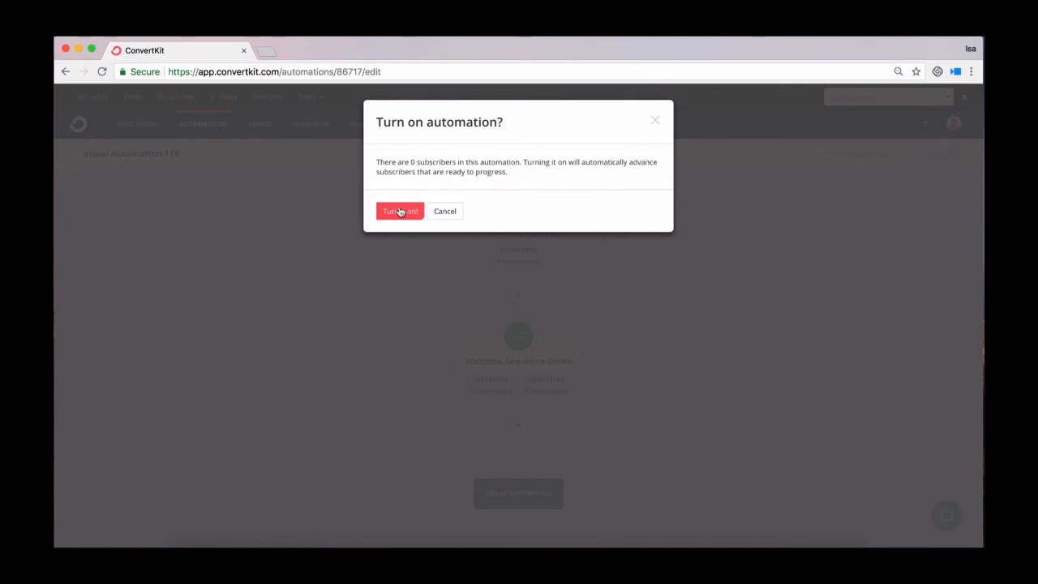
click(397, 213)
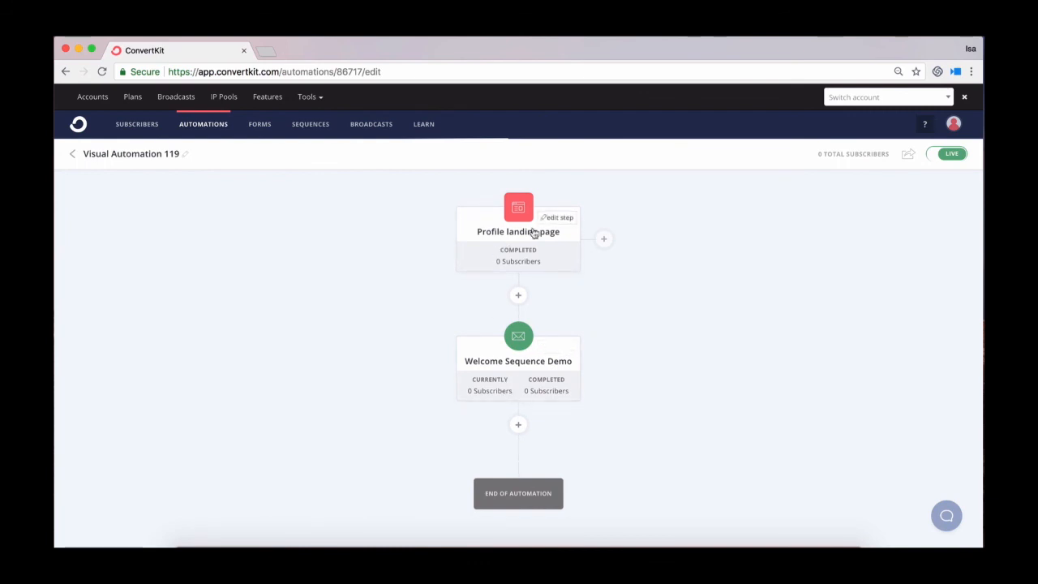
Step: Open the Welcome Sequence Demo step of the automation to review its emails
click(495, 371)
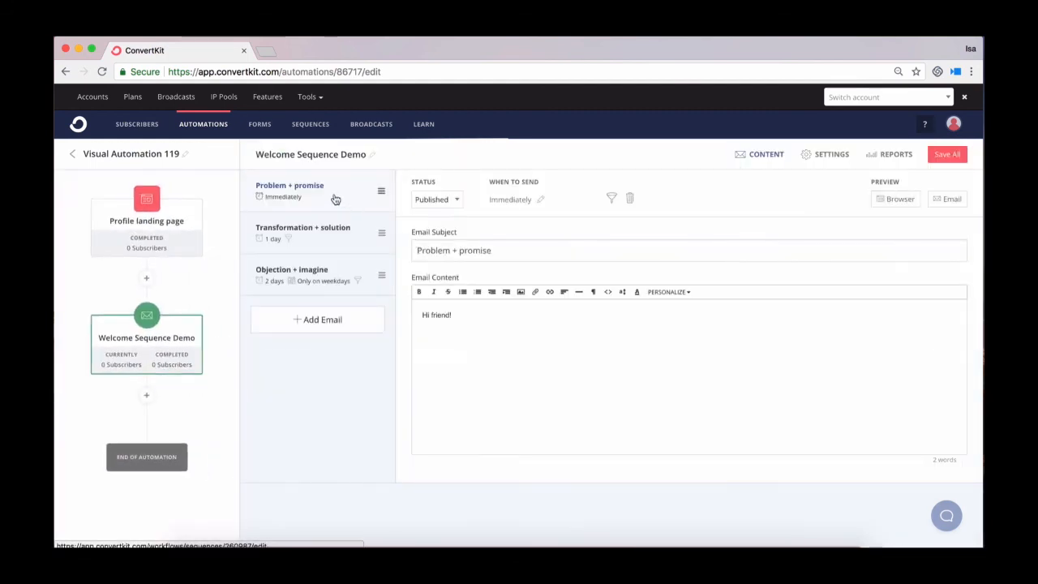